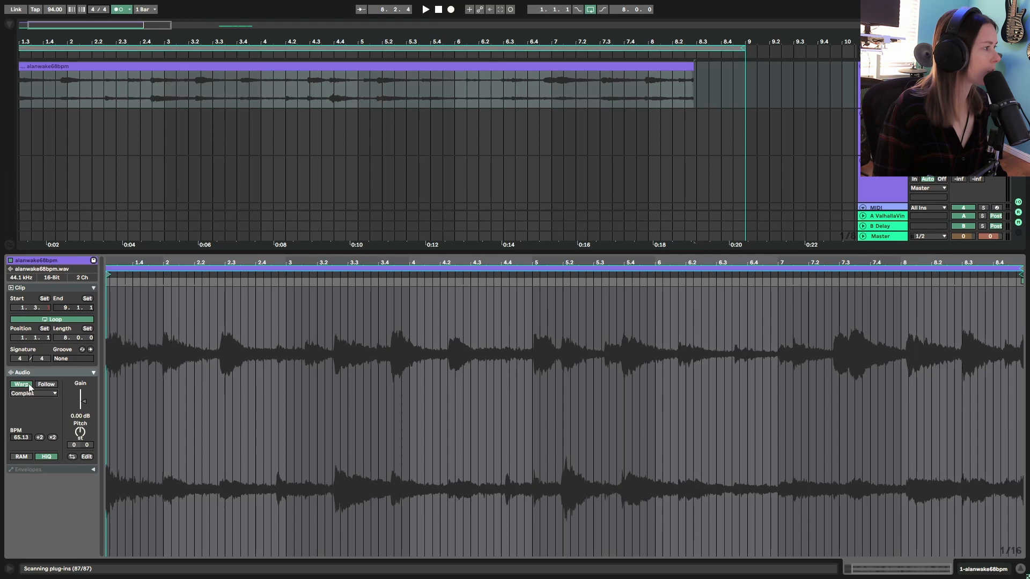
Reset the warping of the alanwake68bpm clip and set its BPM to 69.00.
{"action": "left_click", "coordinate": [29, 384]}
{"action": "left_click", "coordinate": [28, 385]}
{"action": "left_click_drag", "start_coordinate": [21, 438], "coordinate": [21, 450]}
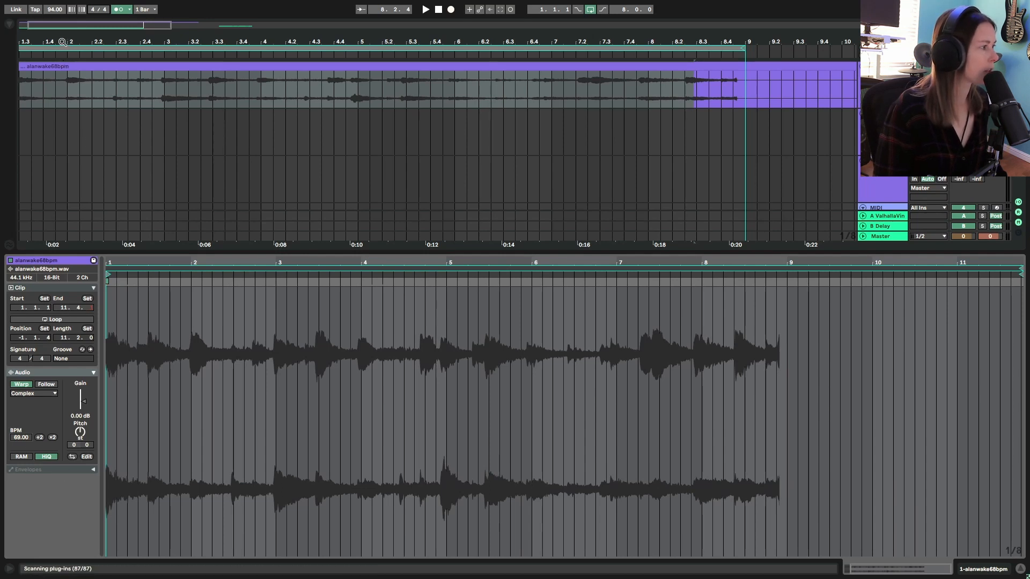
Play the clip, add a warp marker on the early hit just before 2.4, and align it to 2.4.1.
{"action": "left_click_drag", "start_coordinate": [63, 42], "coordinate": [121, 46]}
{"action": "key", "text": "space"}
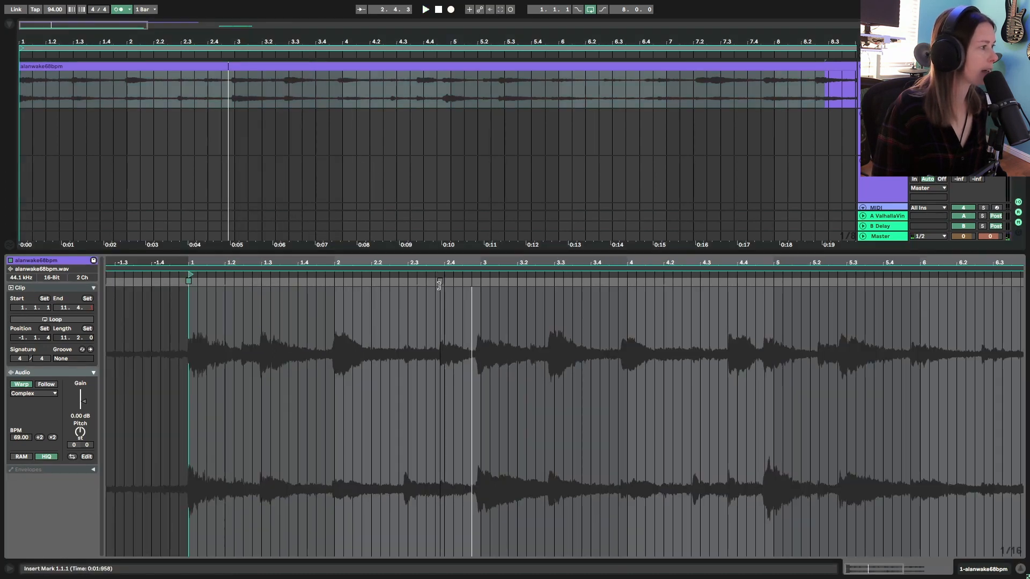
{"action": "left_click", "coordinate": [439, 284]}
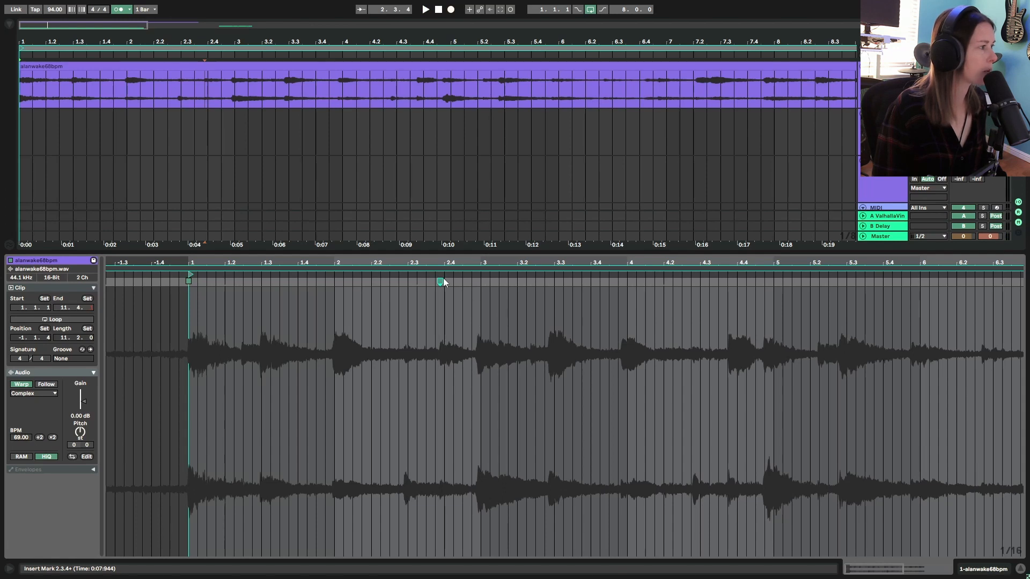
{"action": "left_click_drag", "start_coordinate": [441, 282], "coordinate": [444, 281]}
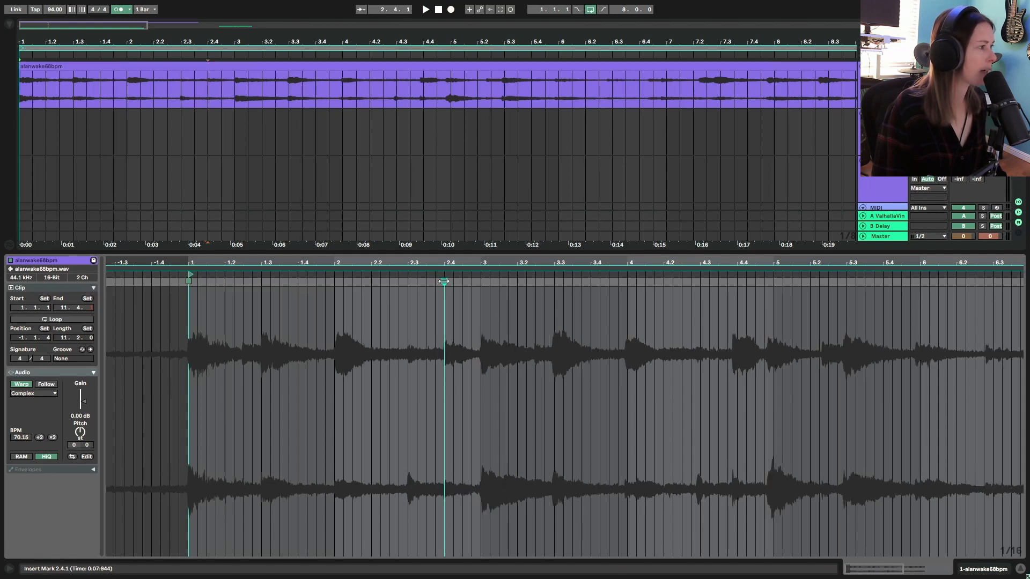
Add a warp marker on the hit before 4.4 and an anchor marker ahead of it, and align the hit to 4.4.1.
{"action": "key", "text": "space"}
{"action": "key", "text": "space"}
{"action": "double_click", "coordinate": [732, 282]}
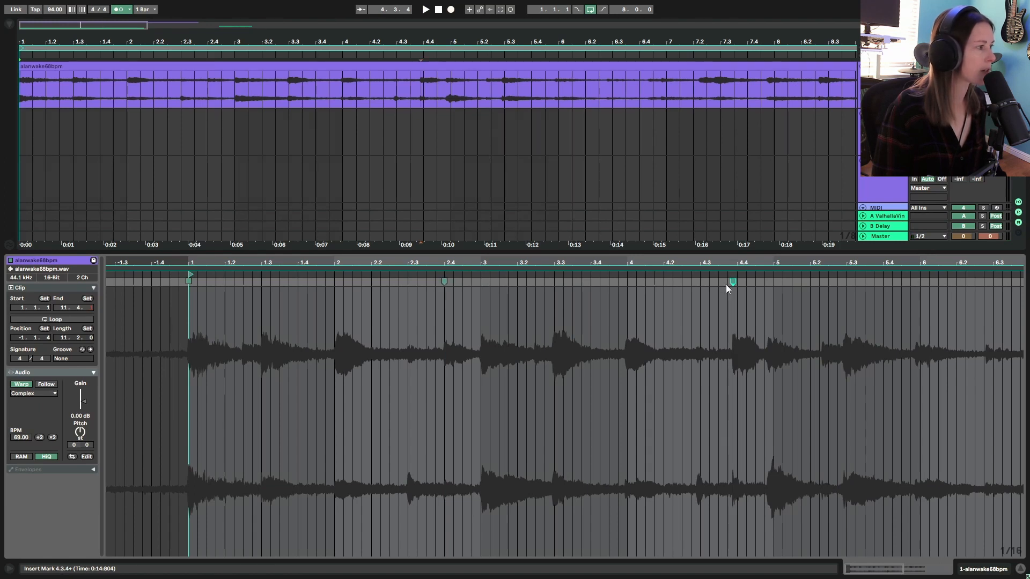
{"action": "double_click", "coordinate": [726, 282]}
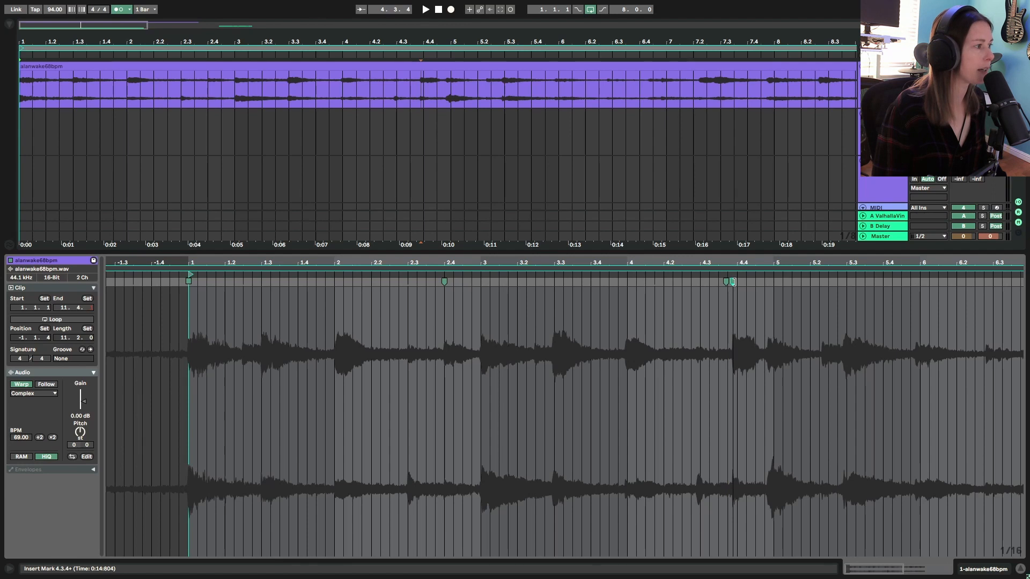
{"action": "left_click_drag", "start_coordinate": [733, 281], "coordinate": [738, 282]}
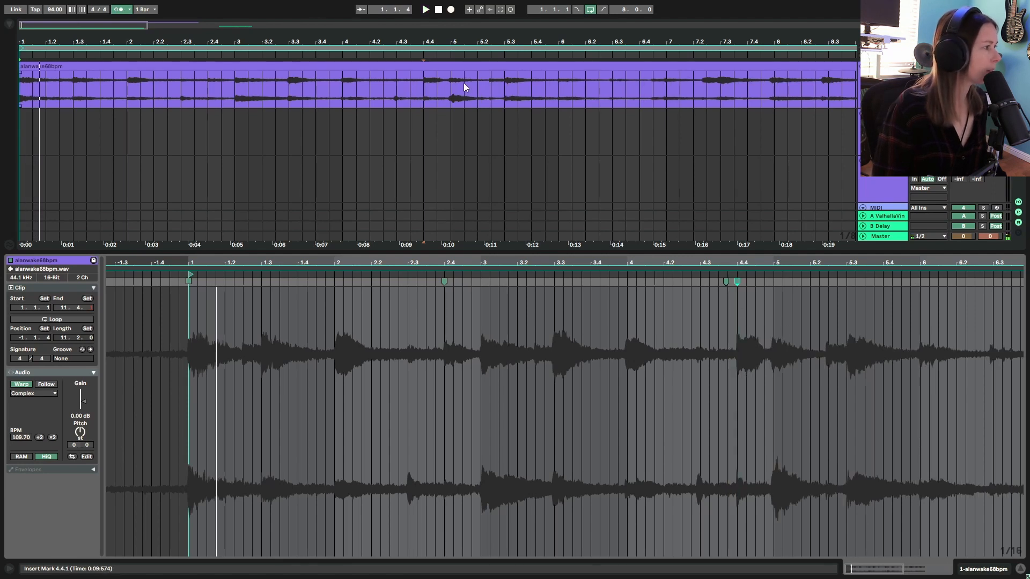
Check the clip's timing and move the warp marker on the hit just before bar 8 onto 8.1.1.
{"action": "key", "text": "space"}
{"action": "key", "text": "space"}
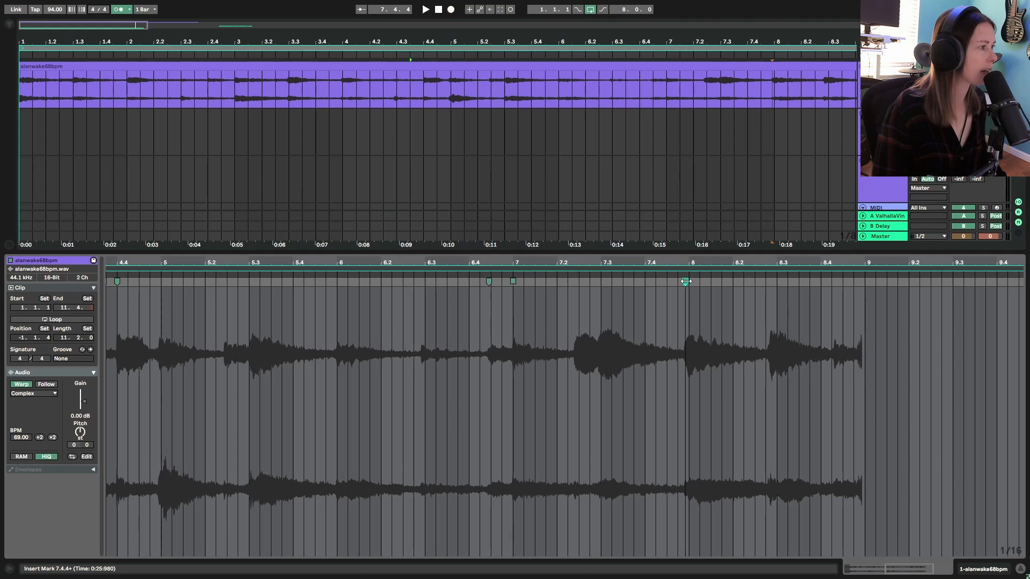
{"action": "left_click_drag", "start_coordinate": [686, 281], "coordinate": [689, 281]}
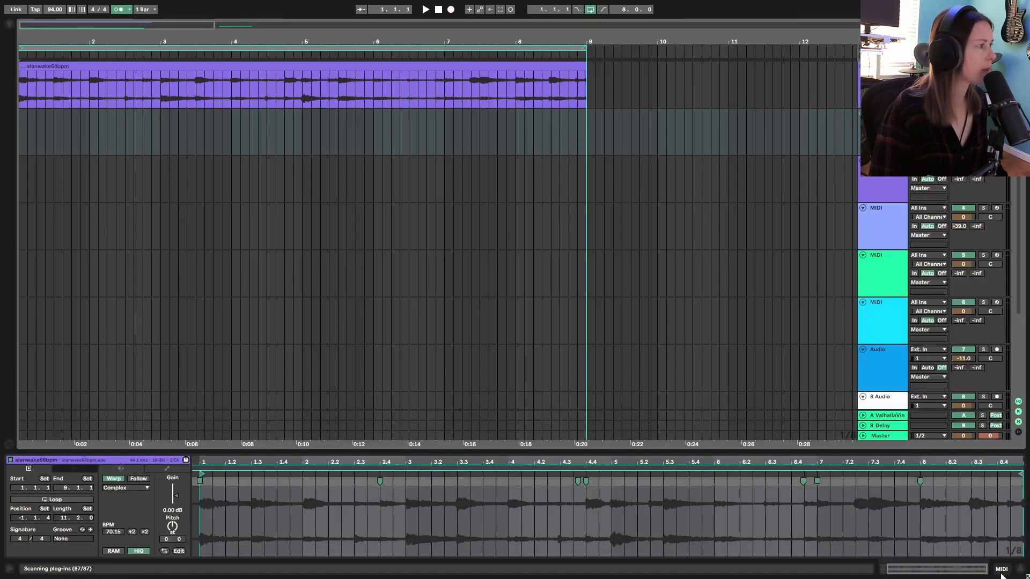
Load the alanwake68bpm clip as a sampler on the empty MIDI track in Slice mode, with lower transient sensitivity.
{"action": "left_click", "coordinate": [1002, 574]}
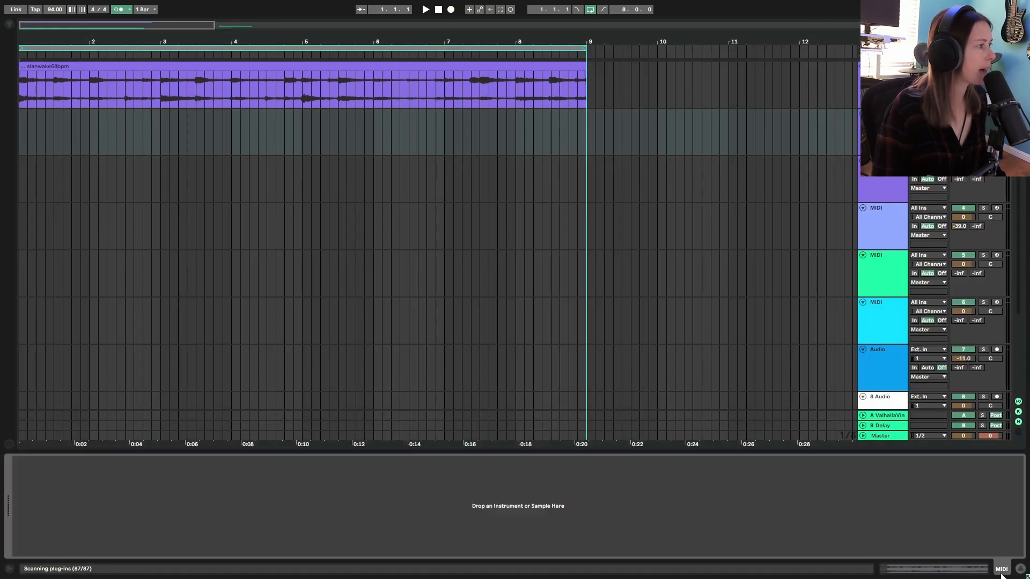
{"action": "left_click", "coordinate": [359, 65]}
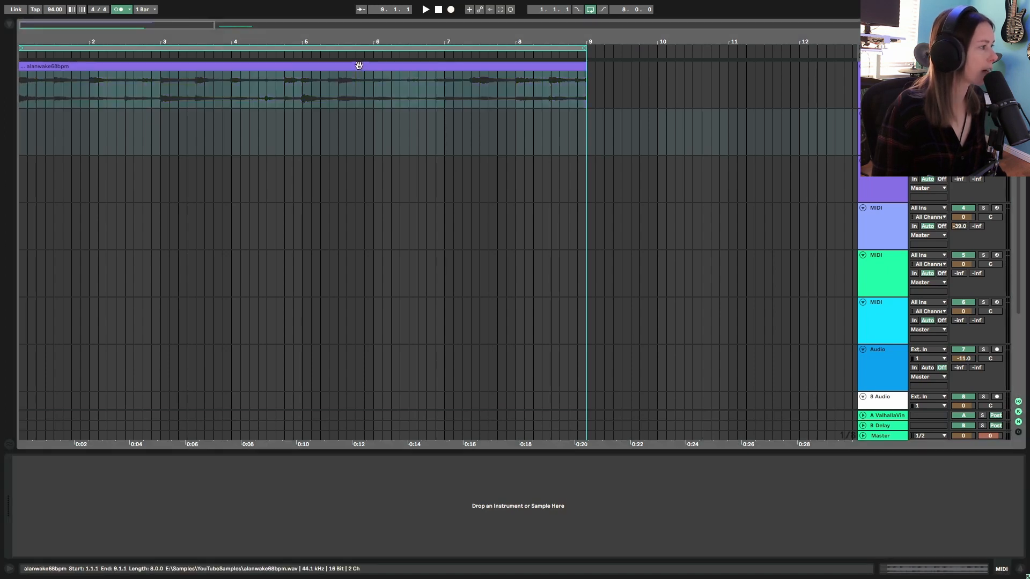
{"action": "left_click_drag", "start_coordinate": [359, 64], "coordinate": [239, 498]}
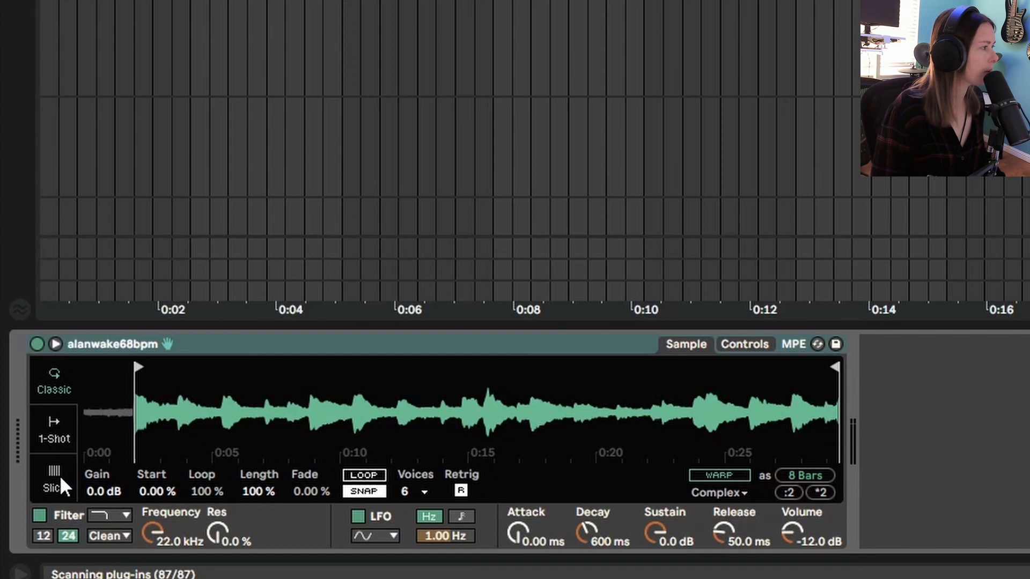
{"action": "left_click", "coordinate": [55, 478]}
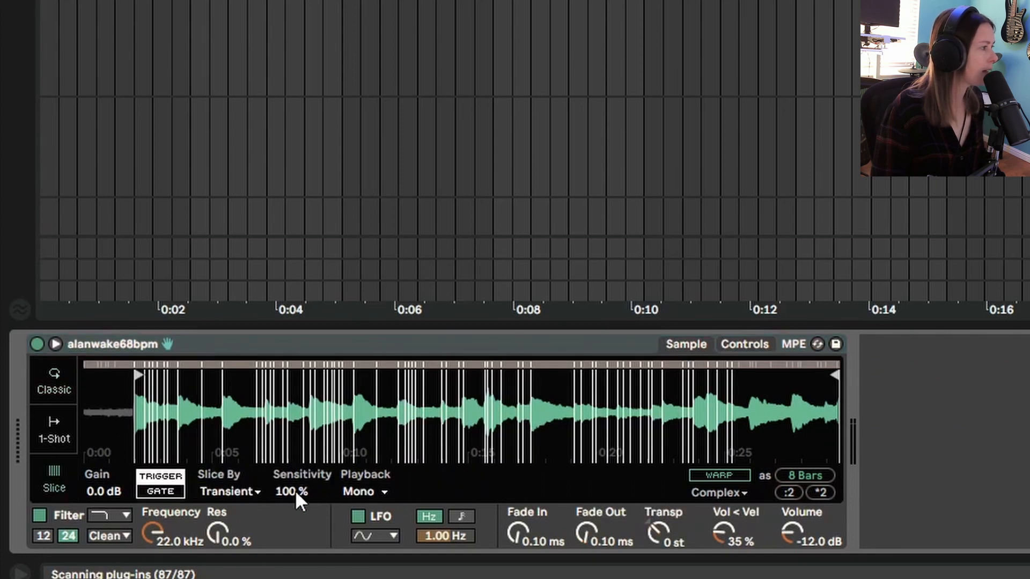
{"action": "left_click_drag", "start_coordinate": [297, 490], "coordinate": [297, 498]}
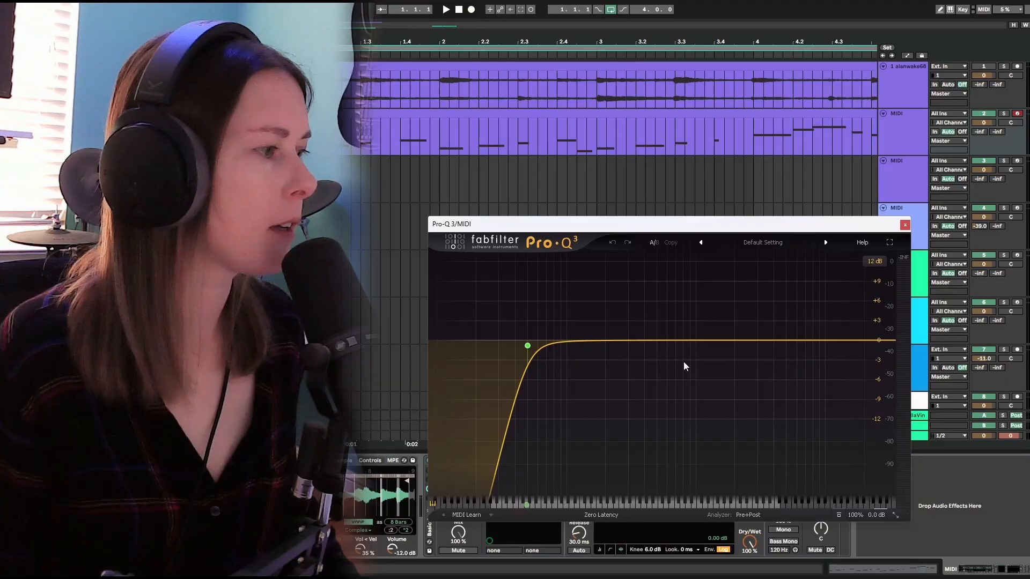
During playback, raise the Pro-Q 3 low cut to about 147 Hz and add a high cut to the upper frequencies.
{"action": "key", "text": "space"}
{"action": "left_click_drag", "start_coordinate": [527, 346], "coordinate": [588, 349]}
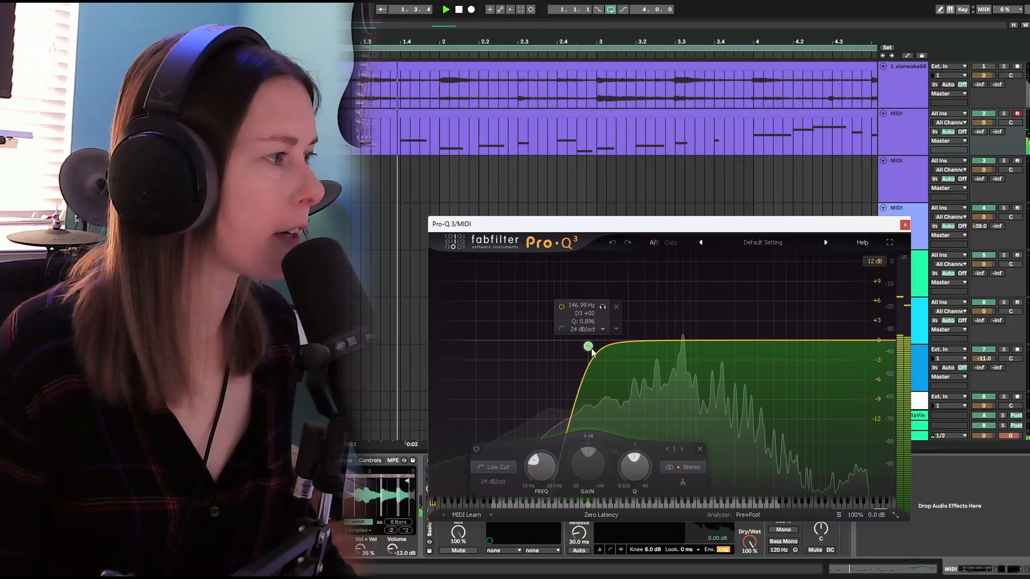
{"action": "left_click", "coordinate": [888, 342]}
{"action": "left_click_drag", "start_coordinate": [890, 346], "coordinate": [742, 340]}
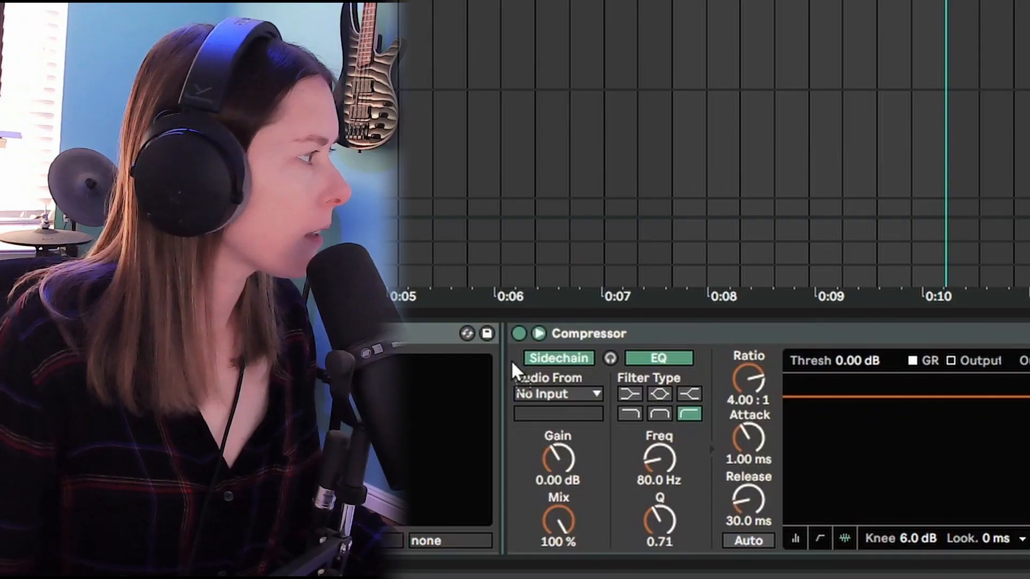
Set the Drum Buss to Medium distortion with Crunch 52%, Damp 2.36 kHz and Dry/Wet 53%.
{"action": "scroll", "coordinate": [502, 482], "scroll_direction": "left", "scroll_amount": 3}
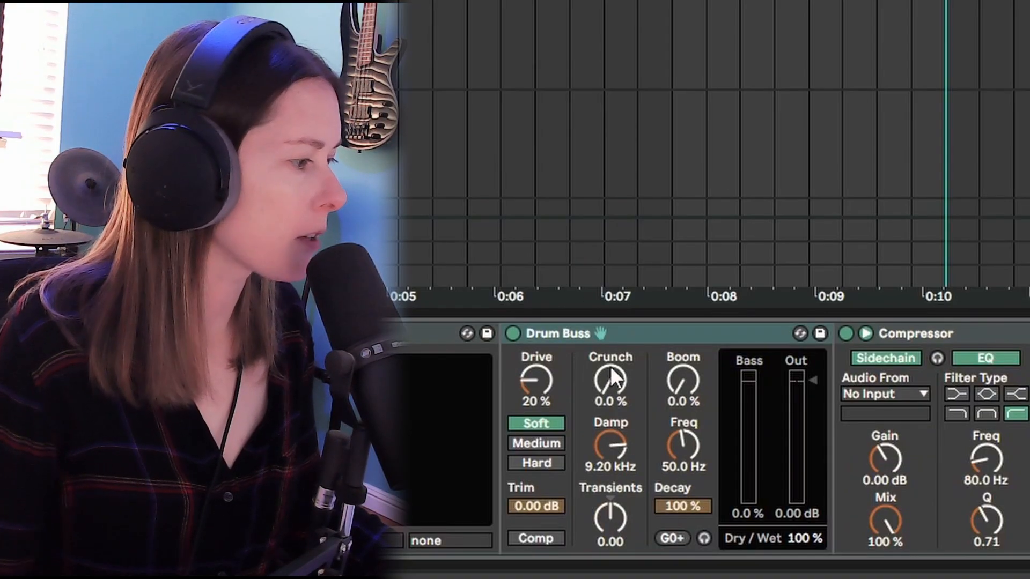
{"action": "left_click", "coordinate": [547, 441]}
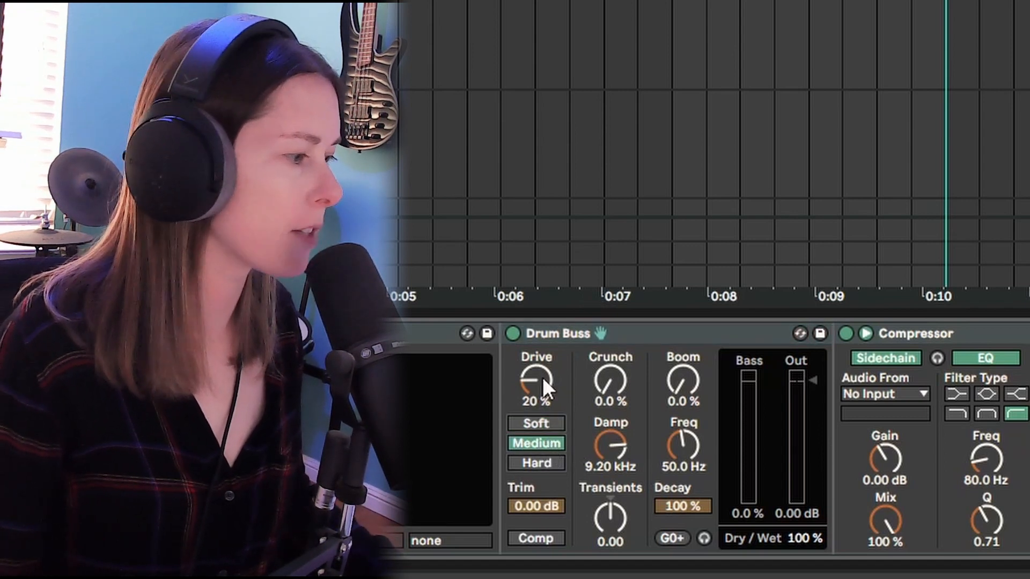
{"action": "left_click", "coordinate": [536, 424]}
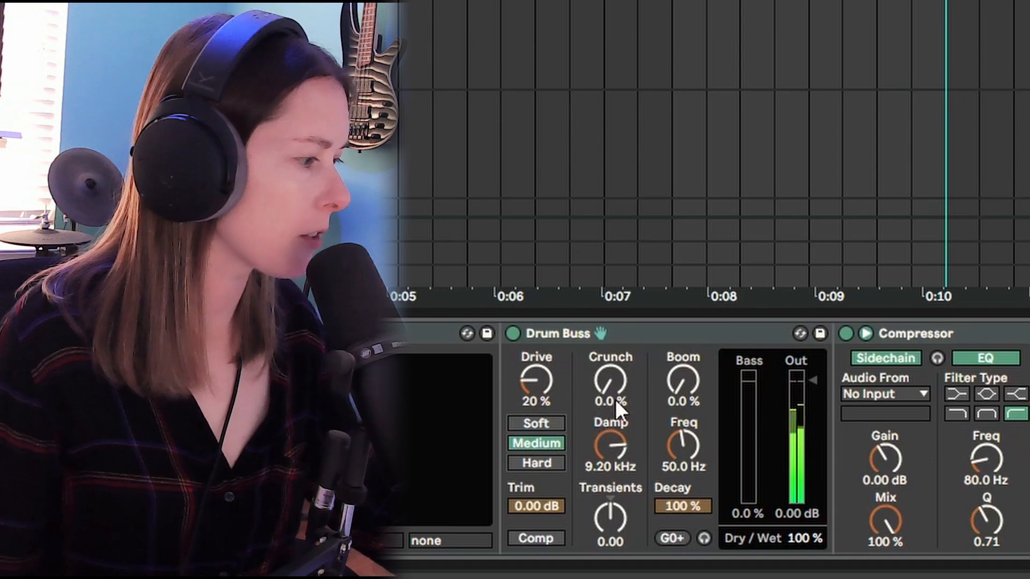
{"action": "left_click_drag", "start_coordinate": [610, 381], "coordinate": [610, 370]}
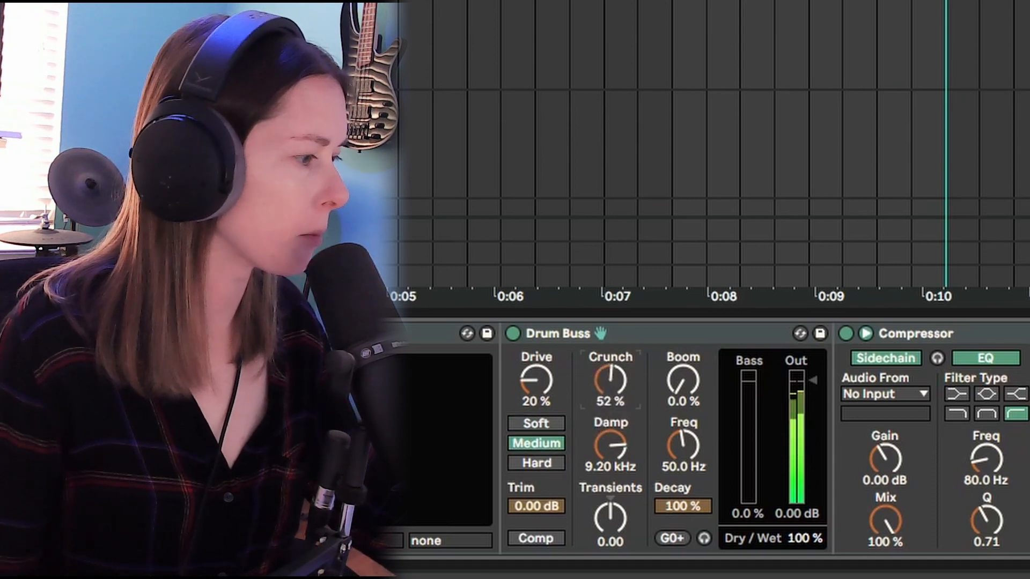
{"action": "left_click_drag", "start_coordinate": [606, 447], "coordinate": [605, 481]}
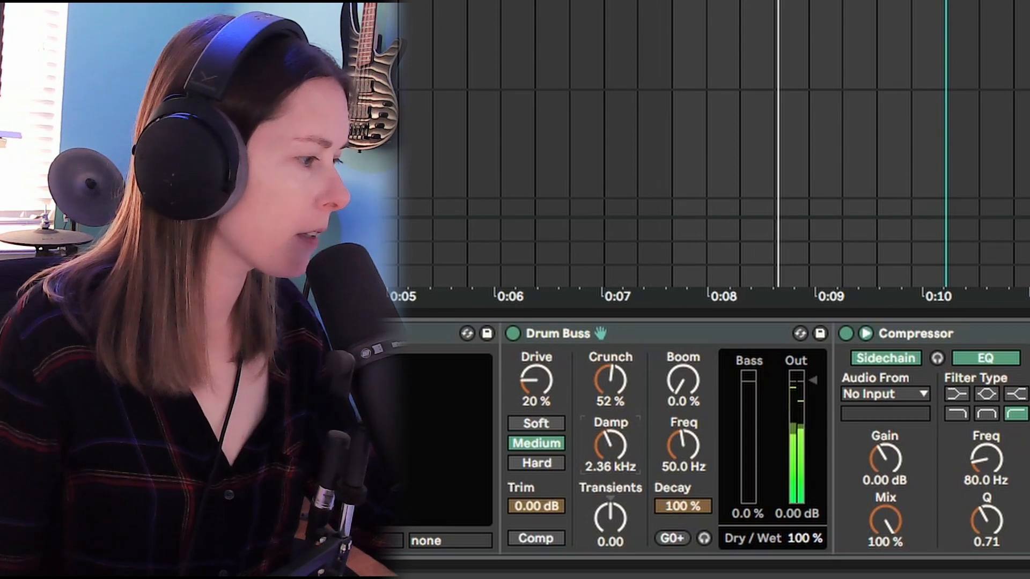
{"action": "left_click_drag", "start_coordinate": [796, 540], "coordinate": [796, 560]}
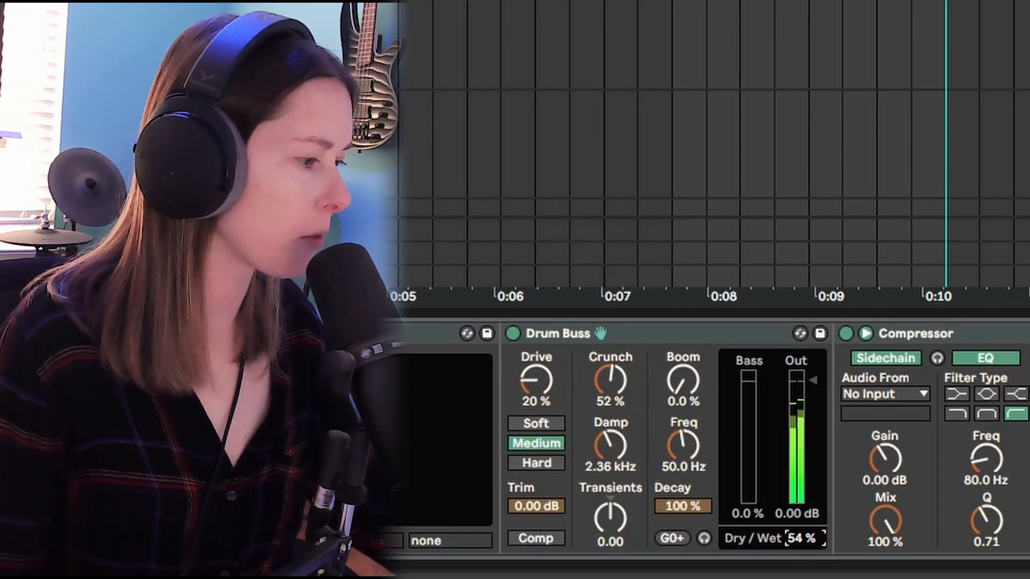
{"action": "left_click_drag", "start_coordinate": [804, 540], "coordinate": [803, 543]}
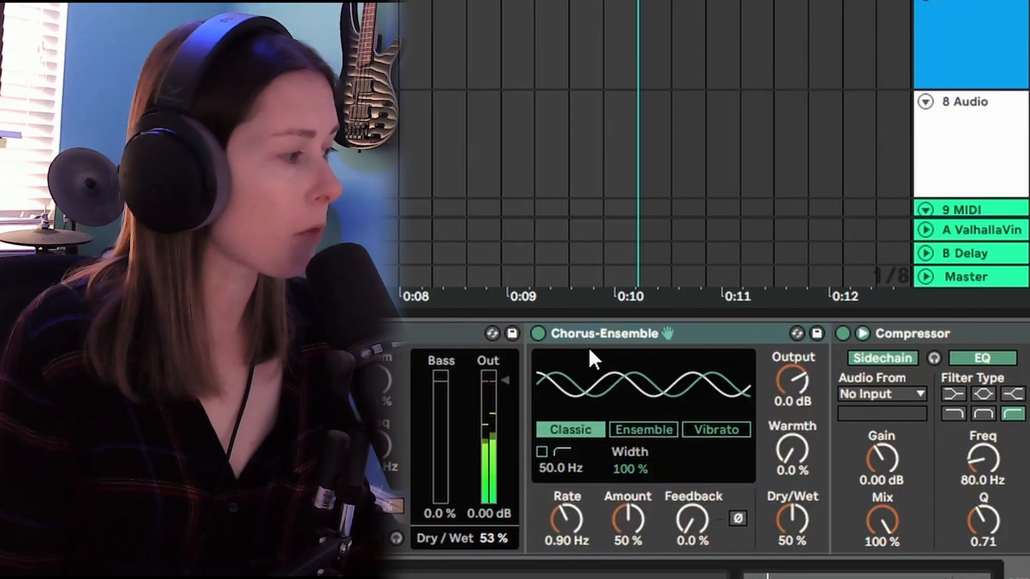
Switch the Chorus-Ensemble to Vibrato, enable its 50 Hz high-pass filter and lower the Amount.
{"action": "left_click", "coordinate": [708, 431]}
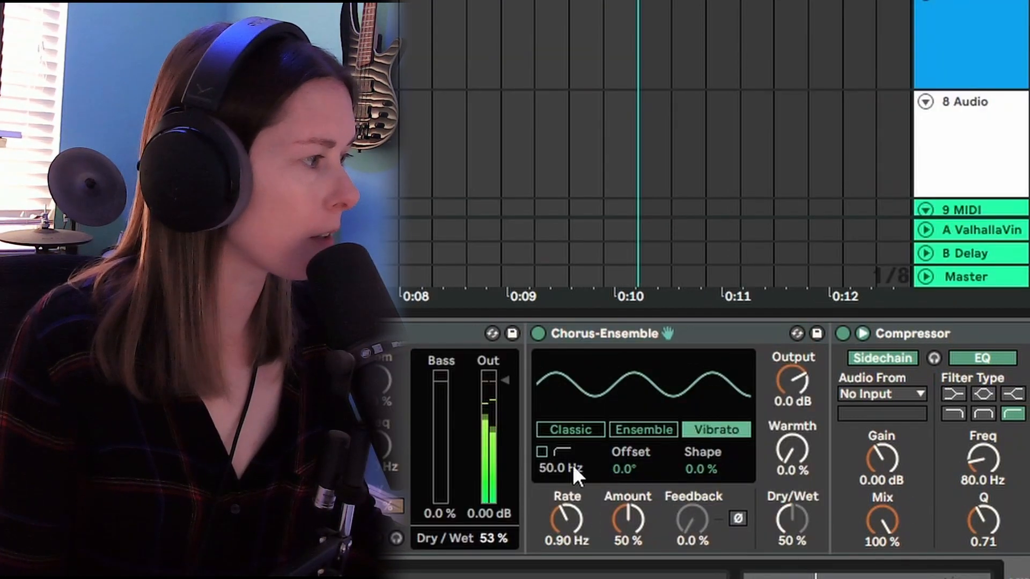
{"action": "left_click", "coordinate": [542, 452]}
{"action": "left_click_drag", "start_coordinate": [642, 524], "coordinate": [641, 546]}
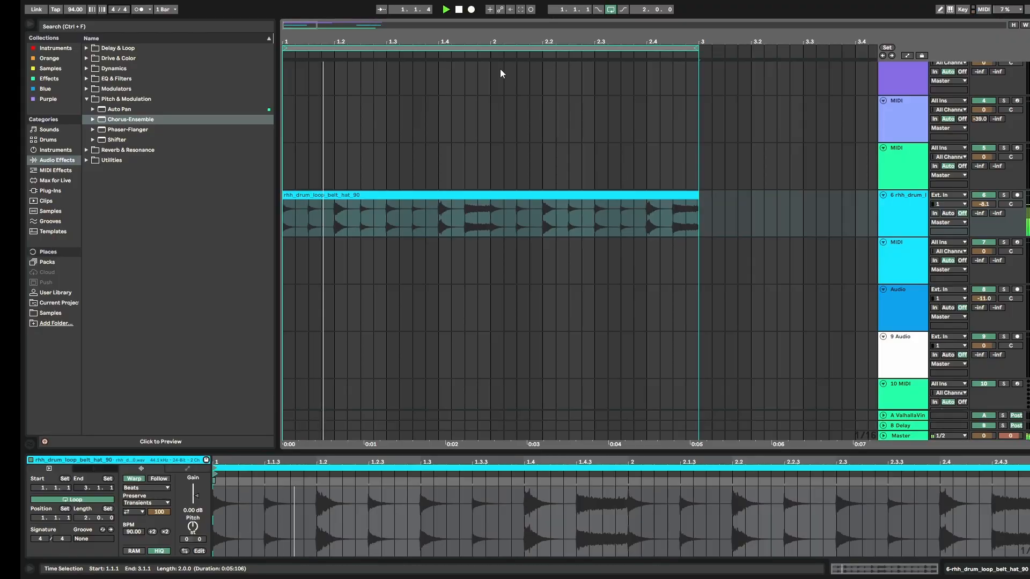
Delete the open-hat section of the drum loop from 1.4.3 to 2.1.2 and fill the gap with earlier hits.
{"action": "mouse_move", "coordinate": [505, 42]}
{"action": "left_mouse_down"}
{"action": "mouse_move", "coordinate": [505, 56]}
{"action": "mouse_move", "coordinate": [505, 42]}
{"action": "left_mouse_up"}
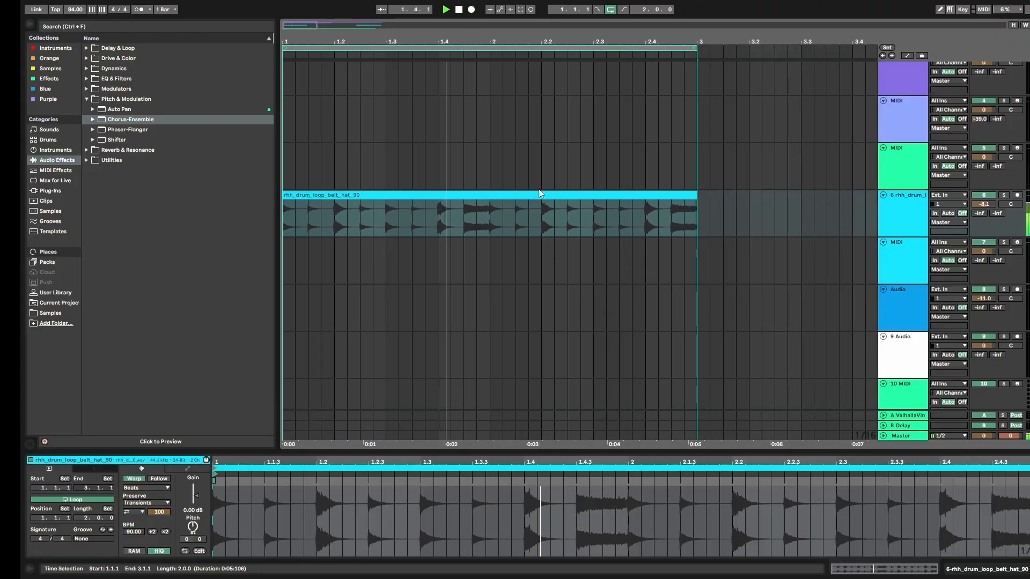
{"action": "left_click", "coordinate": [460, 208]}
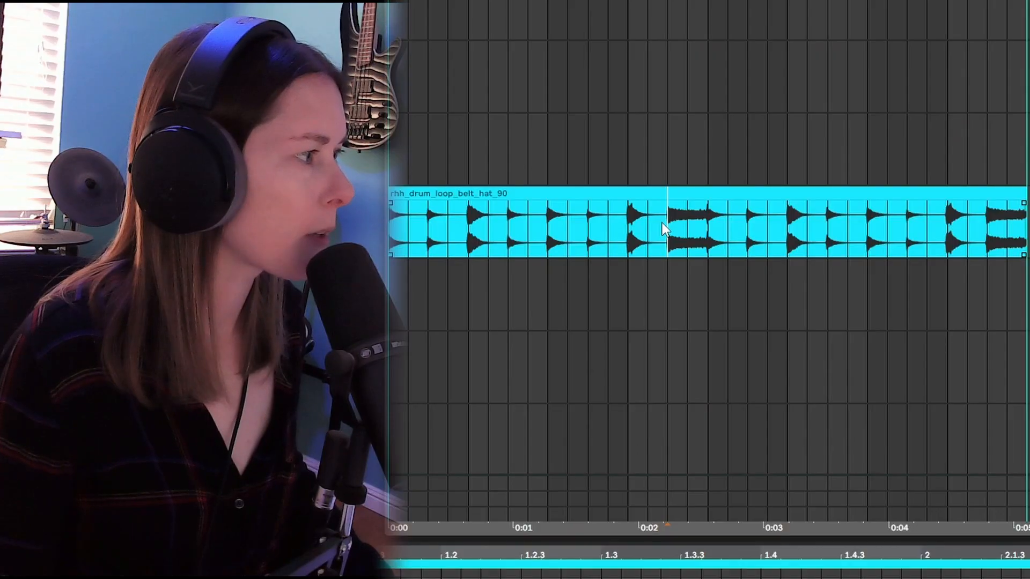
{"action": "left_click_drag", "start_coordinate": [461, 214], "coordinate": [497, 217]}
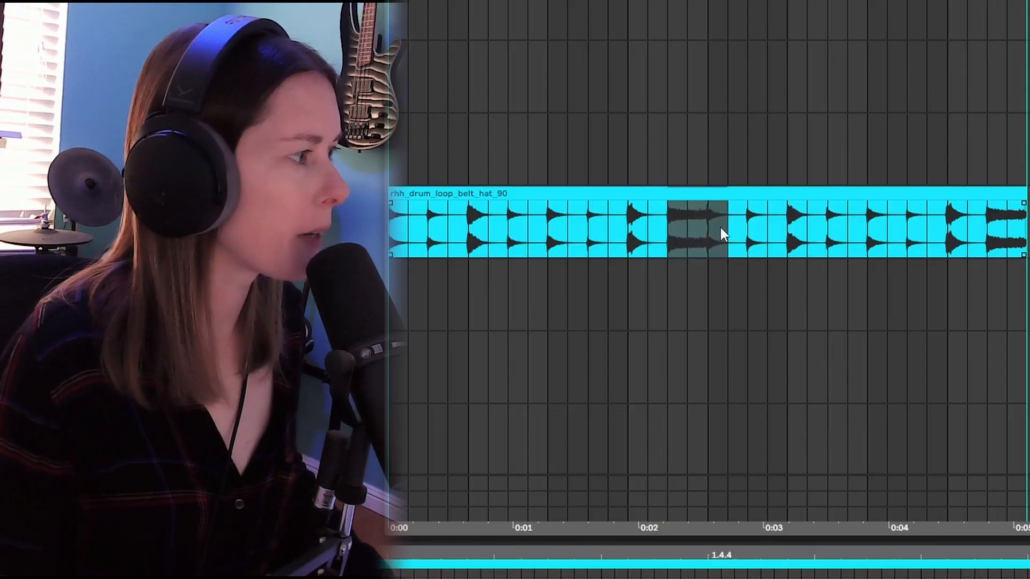
{"action": "key", "text": "Delete"}
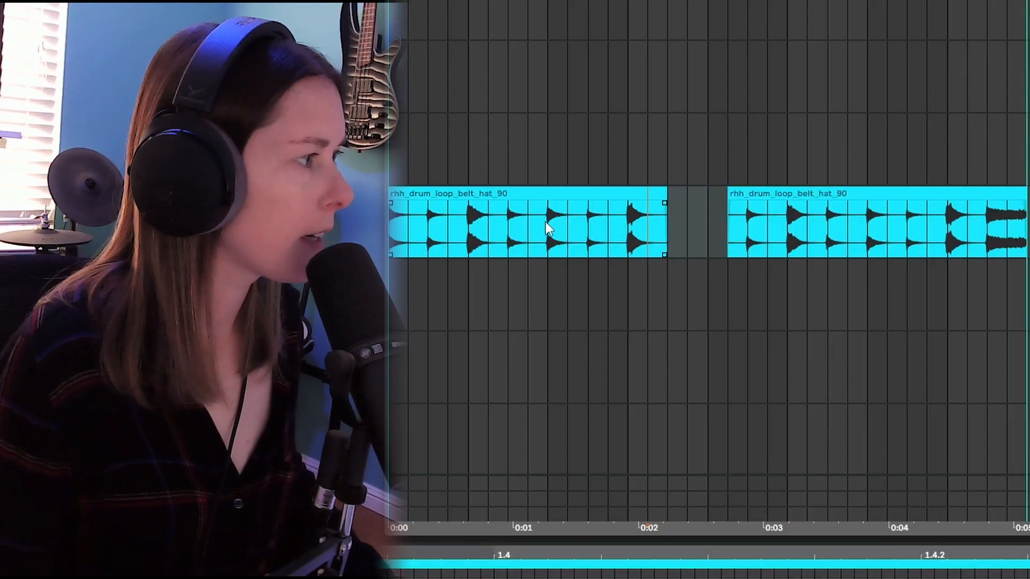
{"action": "left_click_drag", "start_coordinate": [546, 222], "coordinate": [663, 205]}
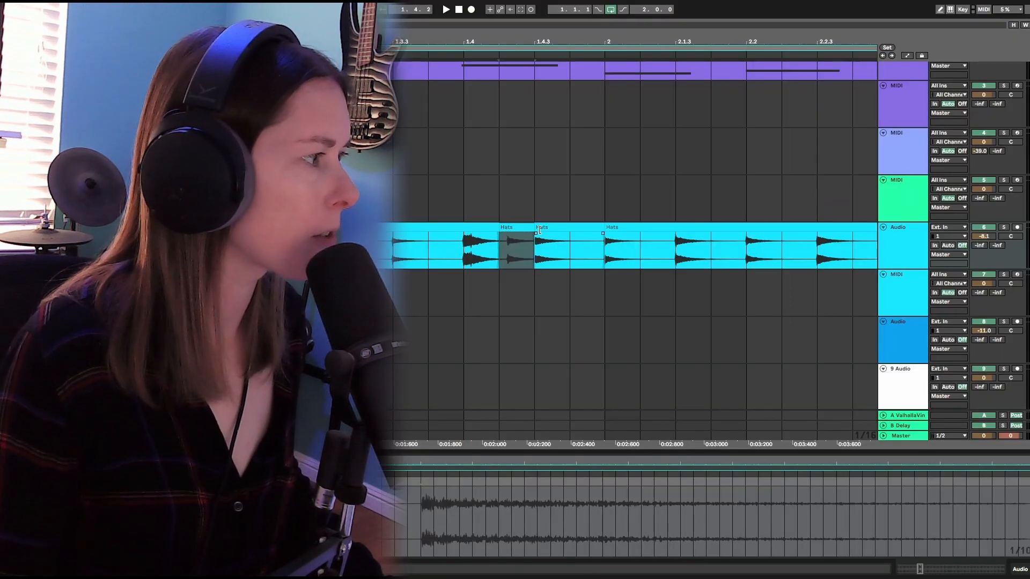
Play back the edited Hats clips around 1.4.3.
{"action": "left_click", "coordinate": [540, 229]}
{"action": "left_click", "coordinate": [353, 239]}
{"action": "key", "text": "space"}
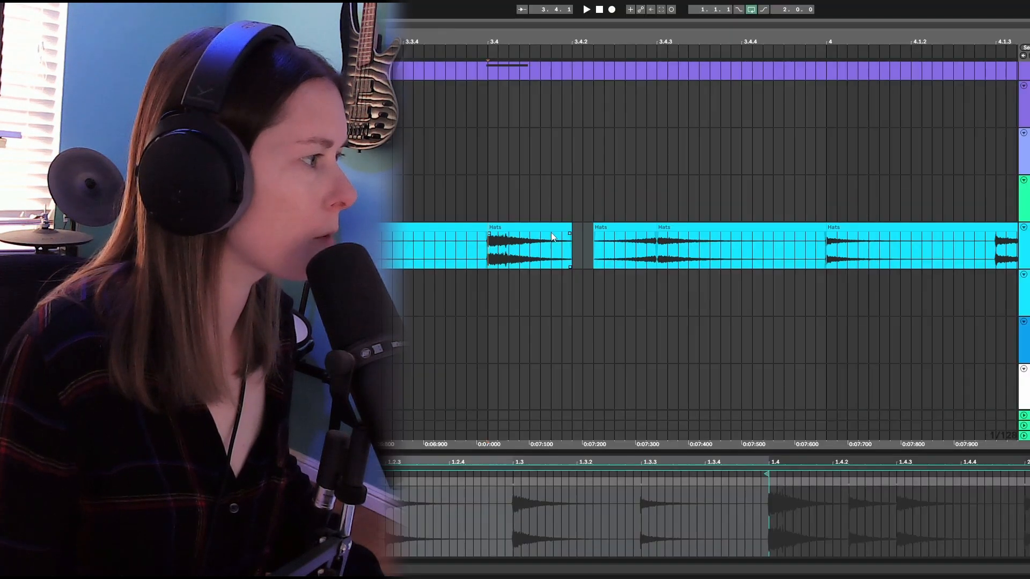
Extend the Hats clip at 3.4 to close the gap before the following clip, and play the result.
{"action": "left_click", "coordinate": [570, 229]}
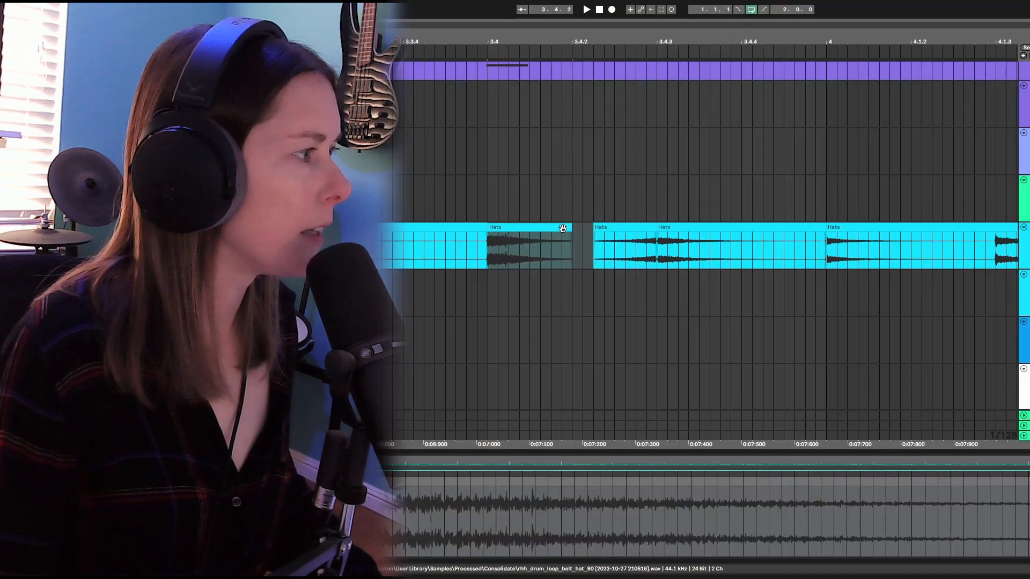
{"action": "left_click_drag", "start_coordinate": [574, 230], "coordinate": [609, 230]}
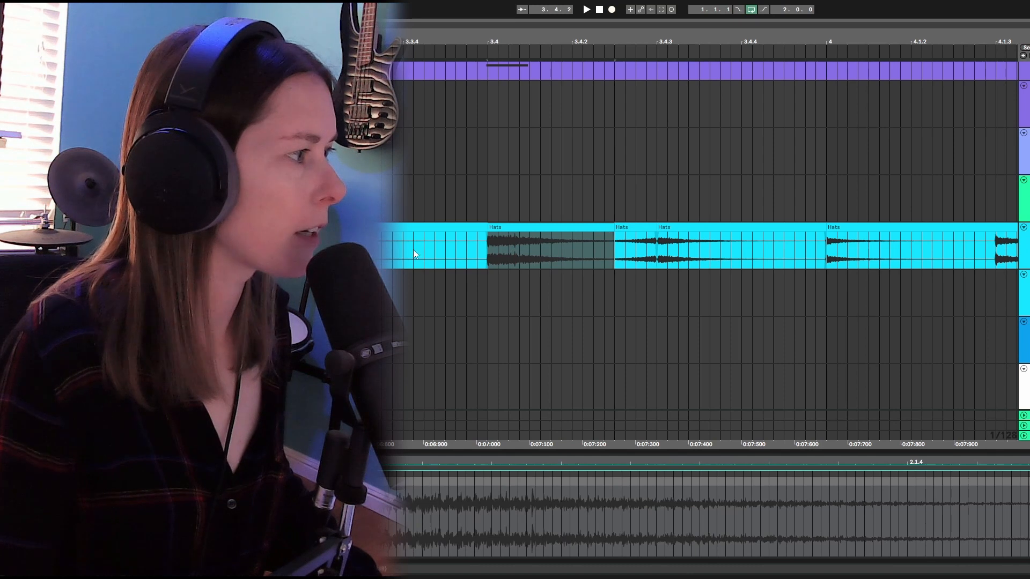
{"action": "key", "text": "space"}
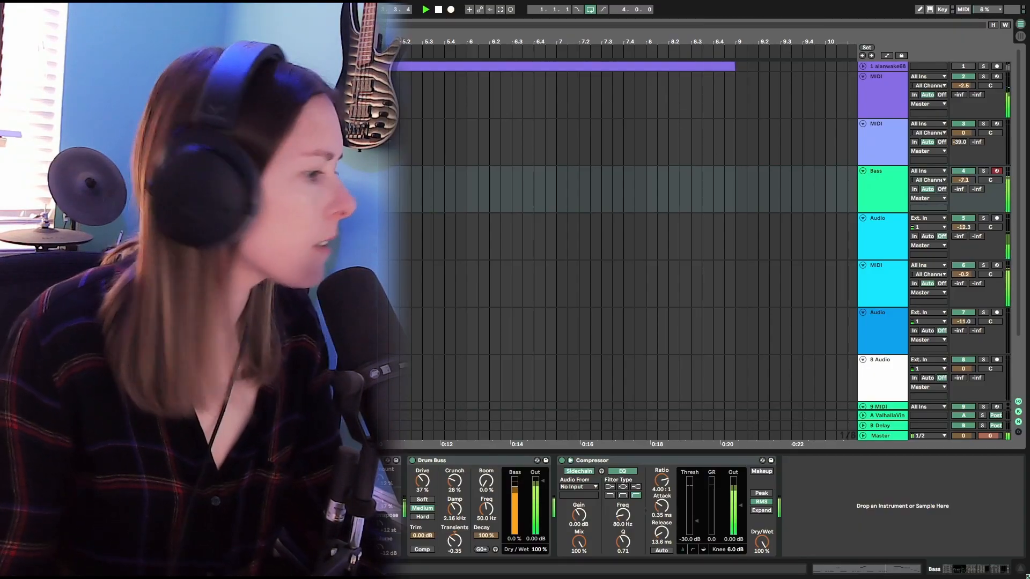
Add a FabFilter Pro-Q 3 equalizer to the Bass track.
{"action": "key", "text": "ctrl+alt+b"}
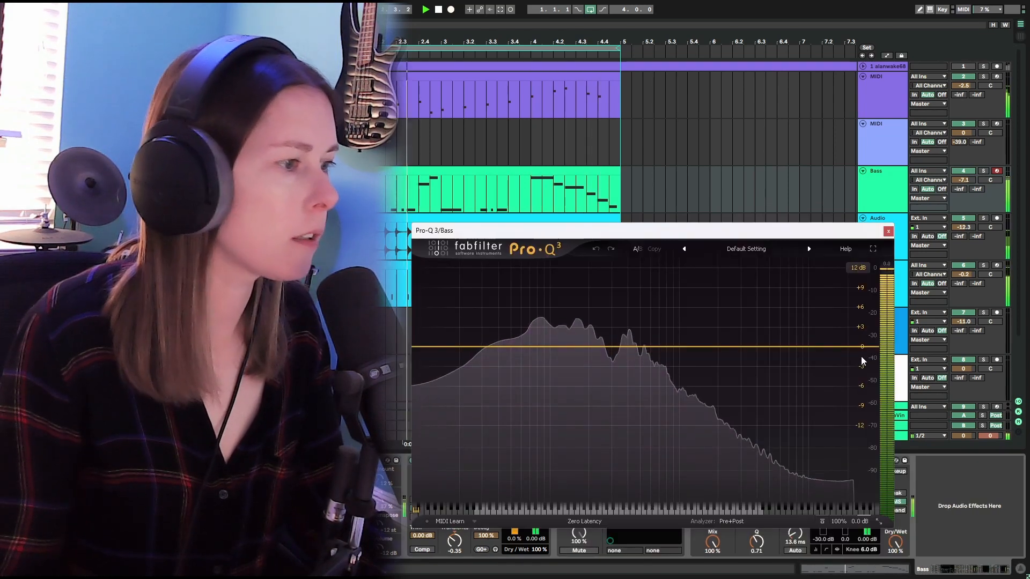
High-cut the Bass equalizer at about 2093 Hz and sidechain the Bass compressor from the MIDI track below the hats.
{"action": "left_click_drag", "start_coordinate": [857, 349], "coordinate": [721, 361]}
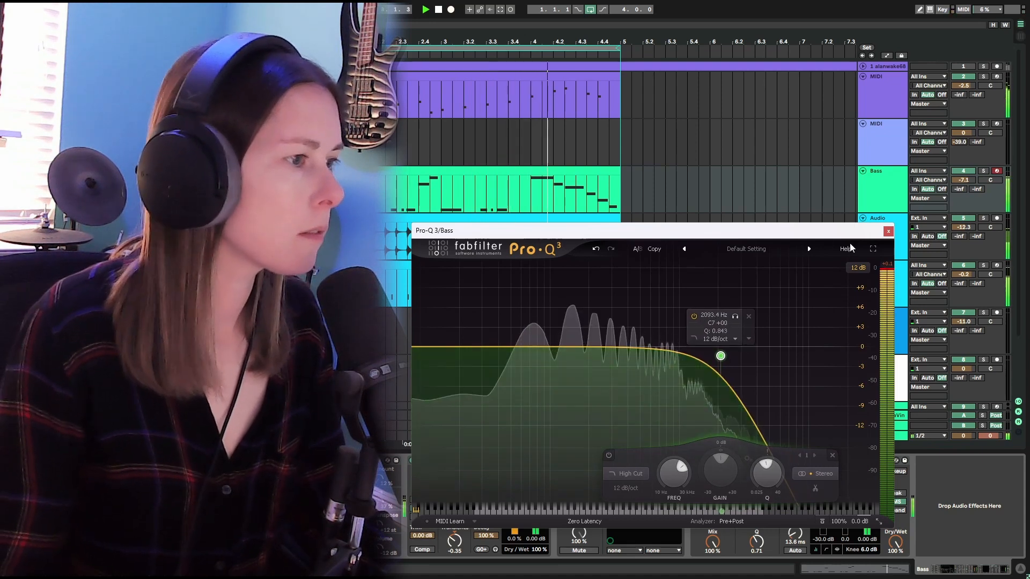
{"action": "left_click", "coordinate": [889, 231]}
{"action": "left_click", "coordinate": [723, 488]}
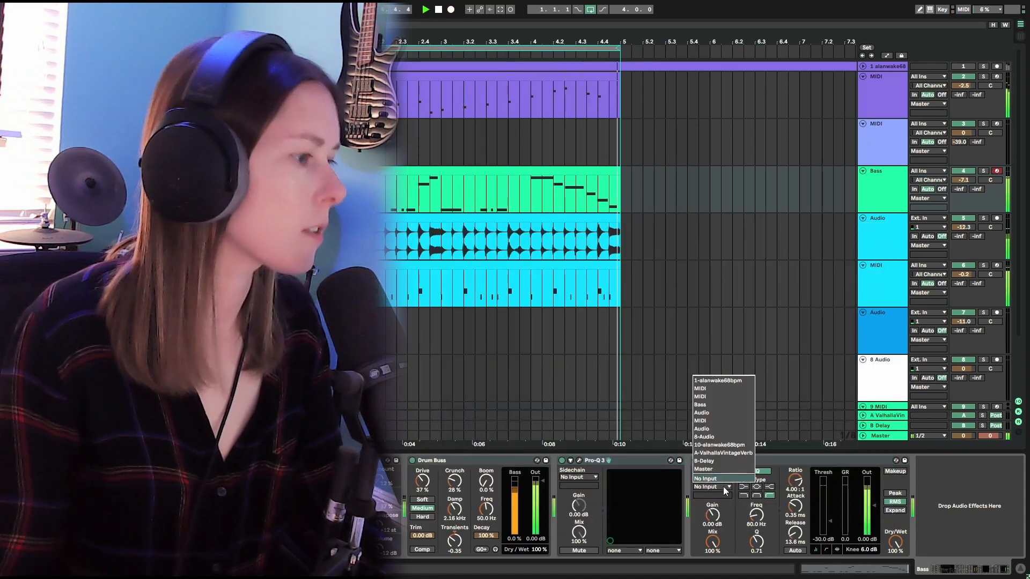
{"action": "left_click", "coordinate": [713, 421]}
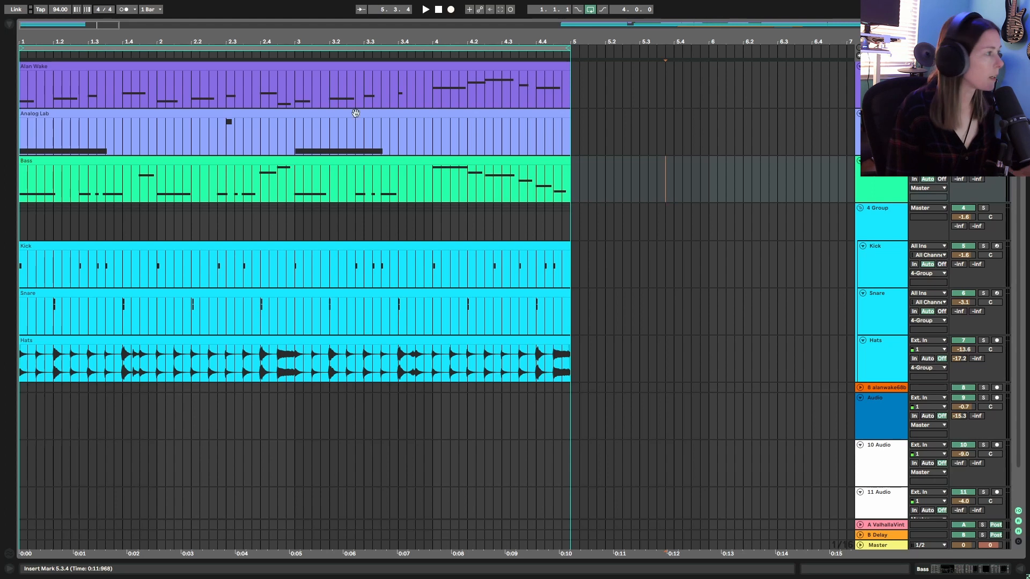
Insert eight empty bars at the start of the arrangement so the existing loop begins at bar 9.
{"action": "left_click", "coordinate": [31, 69]}
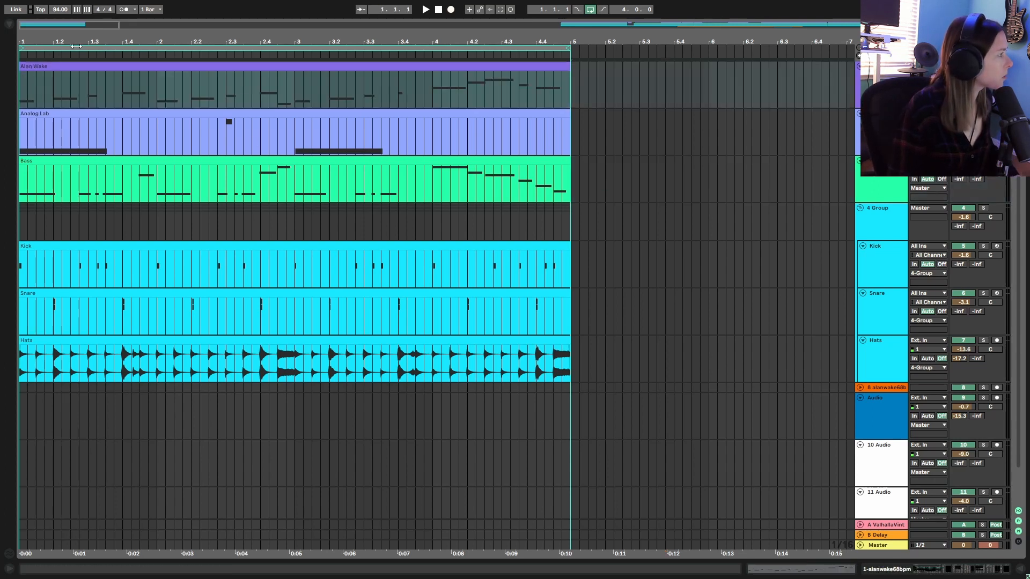
{"action": "left_click_drag", "start_coordinate": [81, 39], "coordinate": [80, 32]}
{"action": "left_click", "coordinate": [21, 88]}
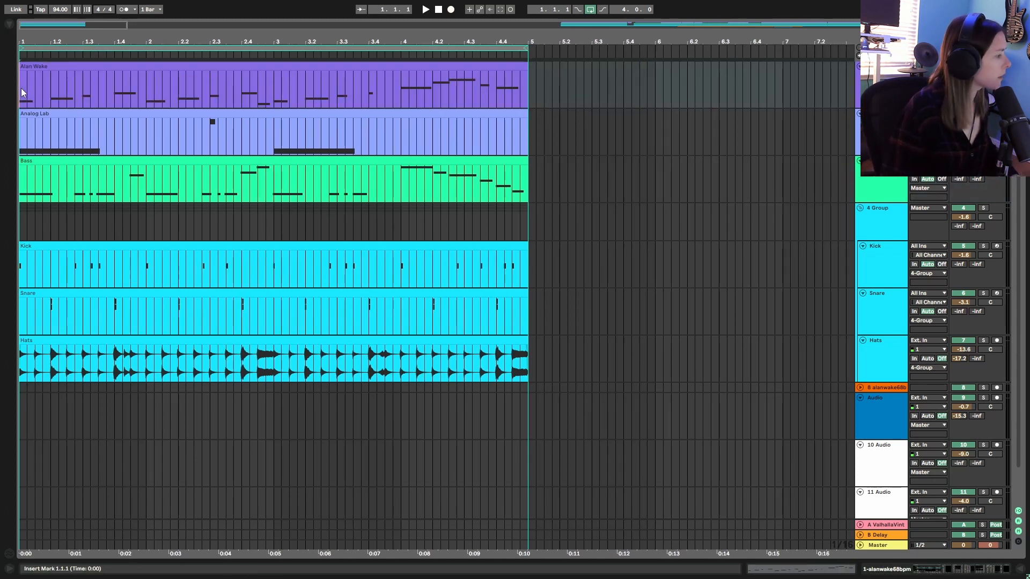
{"action": "key", "text": "ctrl+i"}
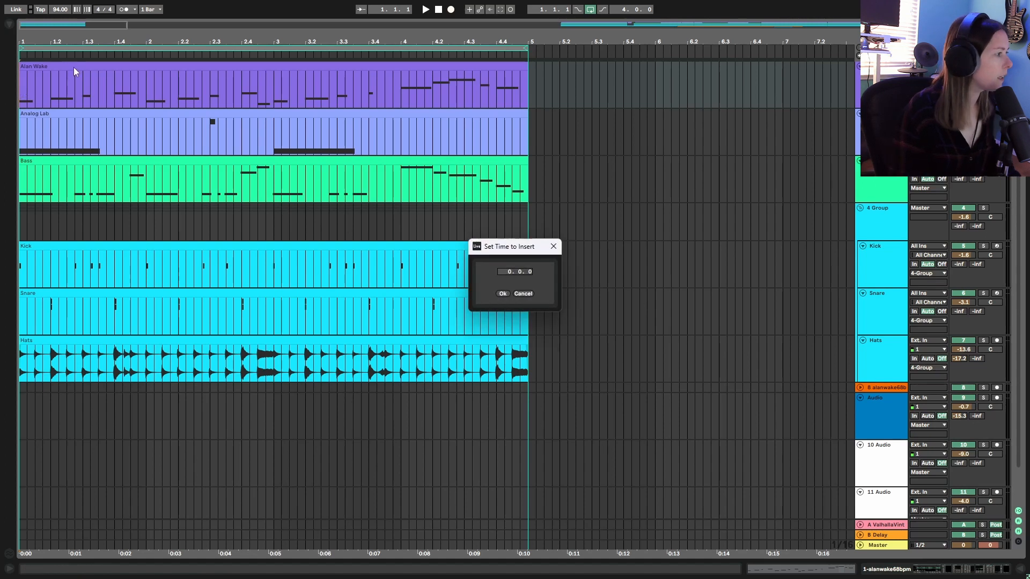
{"action": "left_click", "coordinate": [503, 293]}
{"action": "key", "text": "w"}
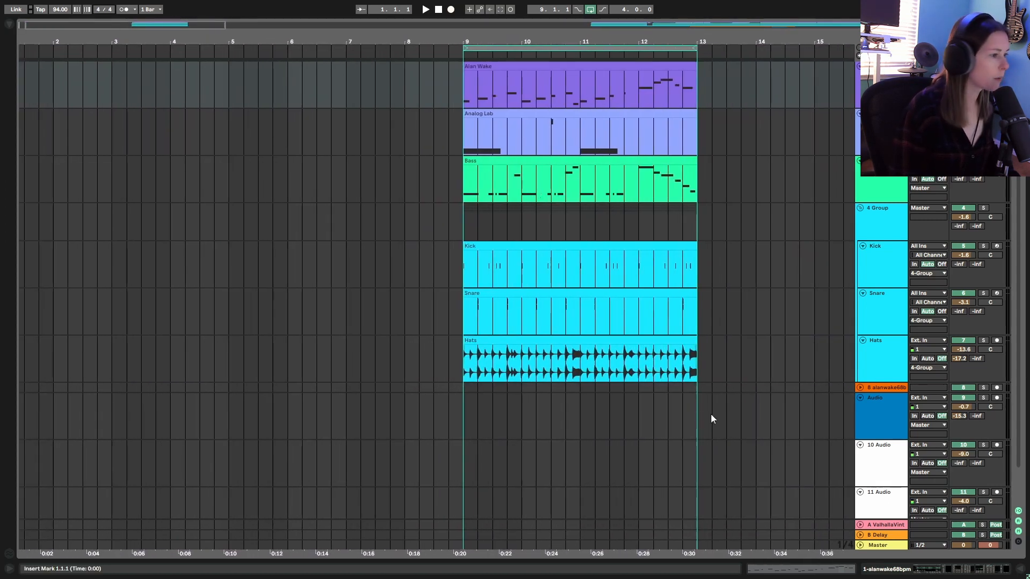
Unfold the orange alanwake68bpm audio track and split its Alan Wake clip at 7.2.1.
{"action": "left_click", "coordinate": [873, 389]}
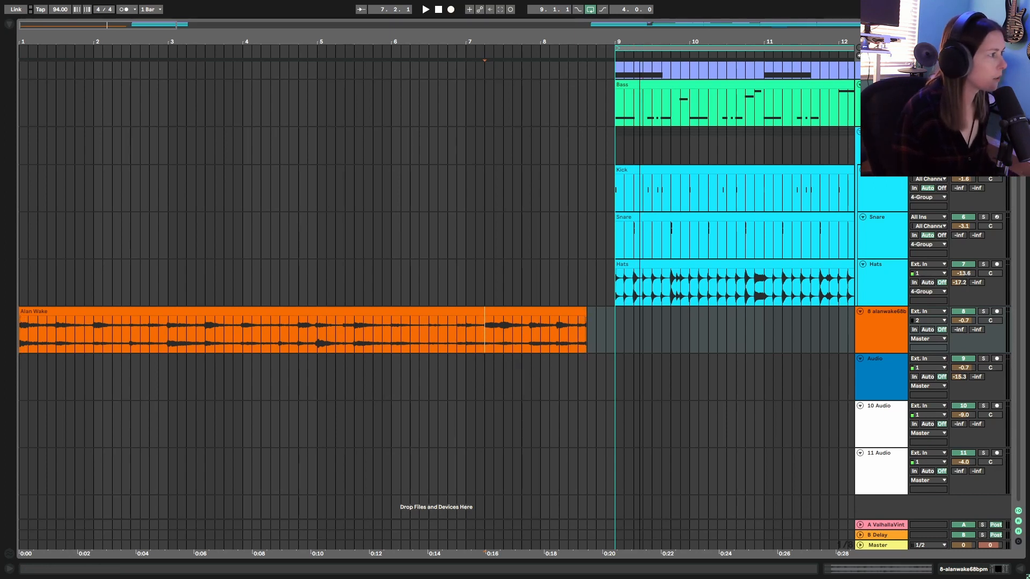
{"action": "left_click_drag", "start_coordinate": [634, 43], "coordinate": [634, 34]}
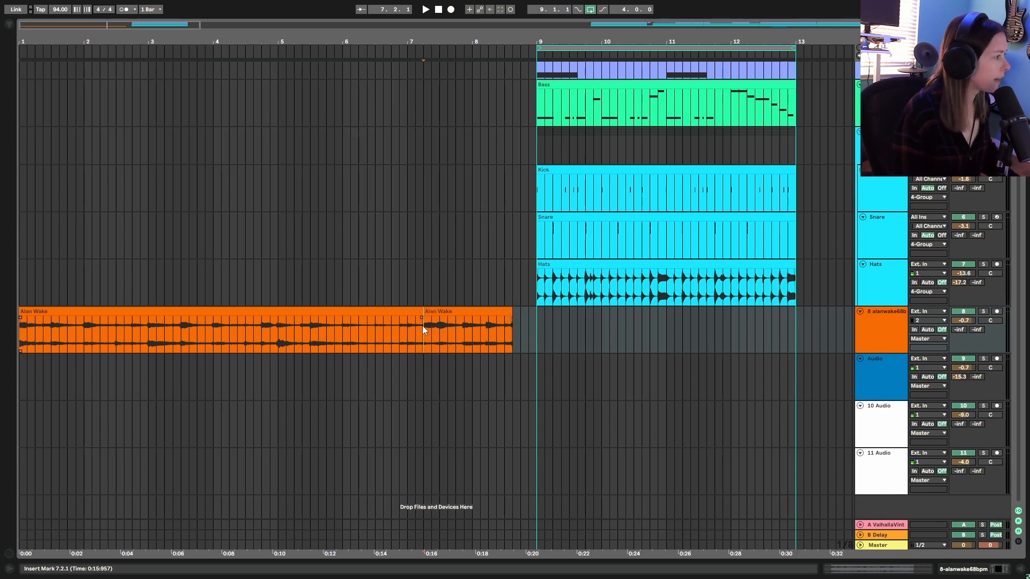
{"action": "key", "text": "ctrl+e"}
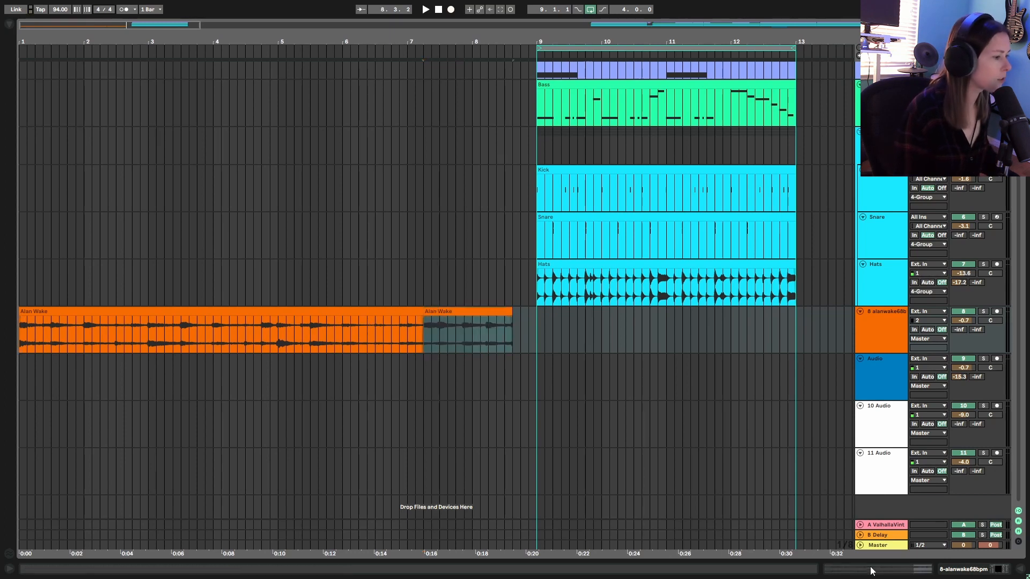
Open the second Alan Wake clip and insert a downward curve shape in its transposition envelope.
{"action": "double_click", "coordinate": [454, 311]}
{"action": "left_click_drag", "start_coordinate": [766, 452], "coordinate": [766, 121]}
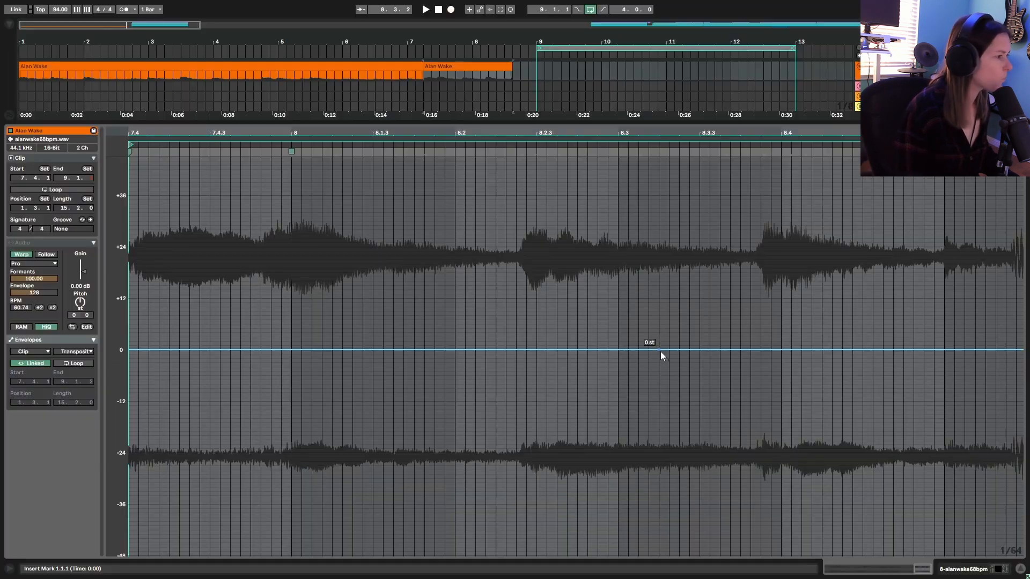
{"action": "right_click", "coordinate": [660, 350]}
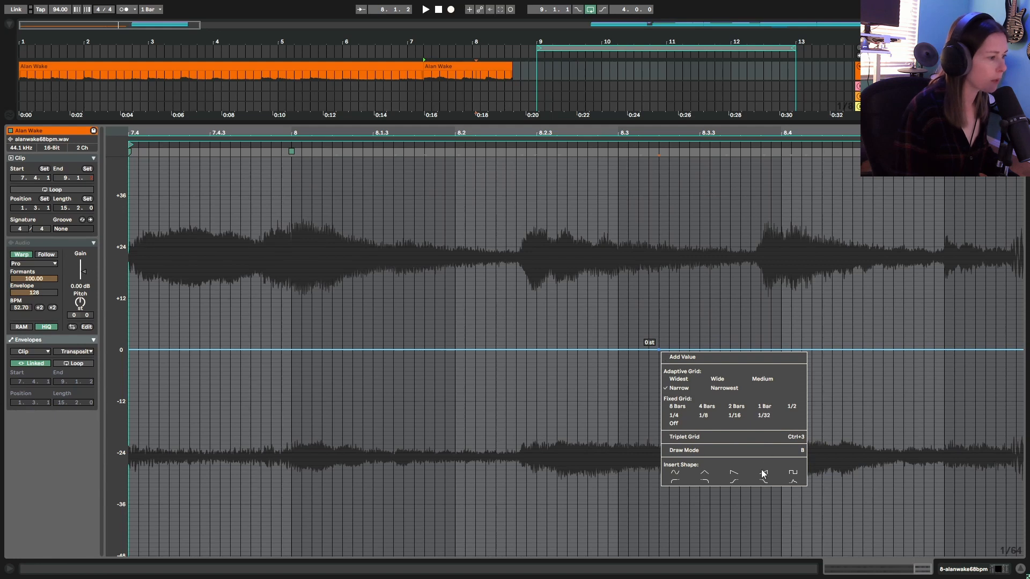
{"action": "left_click", "coordinate": [705, 483]}
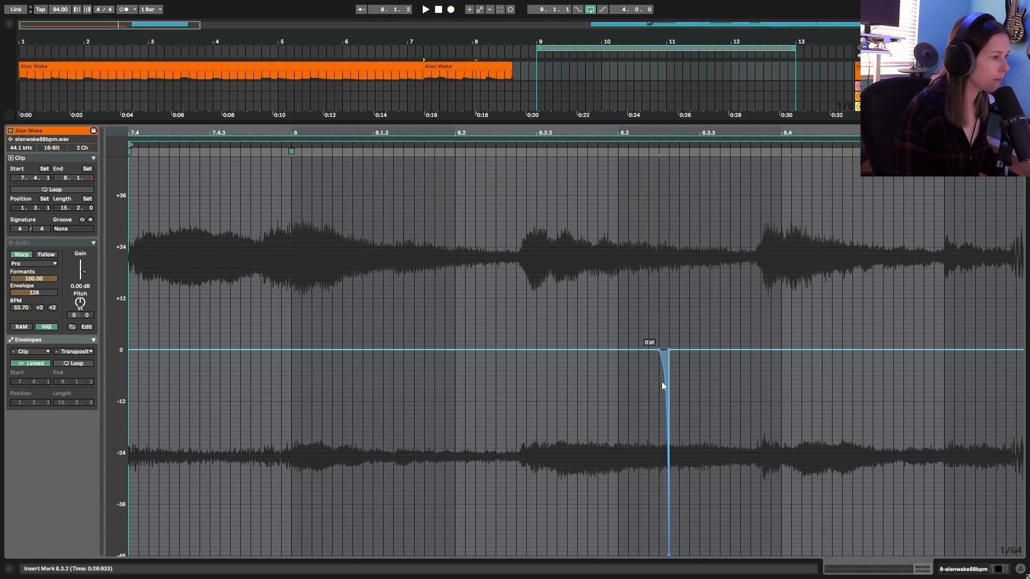
Stretch the transposition curve from 7.4 to the clip's end, falling from 0 to -48 st, and adjust its bend.
{"action": "left_click_drag", "start_coordinate": [669, 350], "coordinate": [890, 349]}
{"action": "left_click_drag", "start_coordinate": [534, 555], "coordinate": [891, 555]}
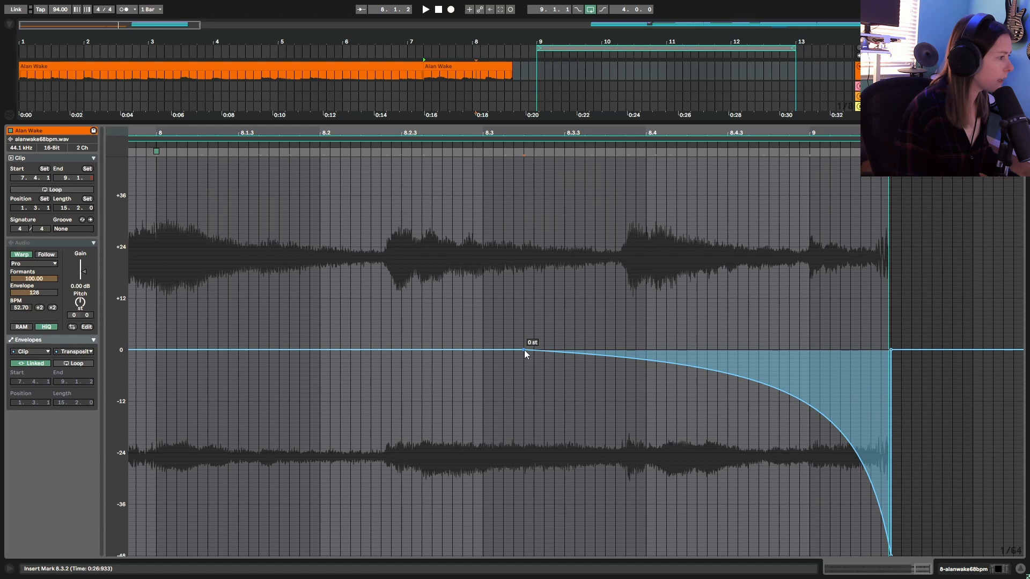
{"action": "left_click_drag", "start_coordinate": [523, 349], "coordinate": [260, 350]}
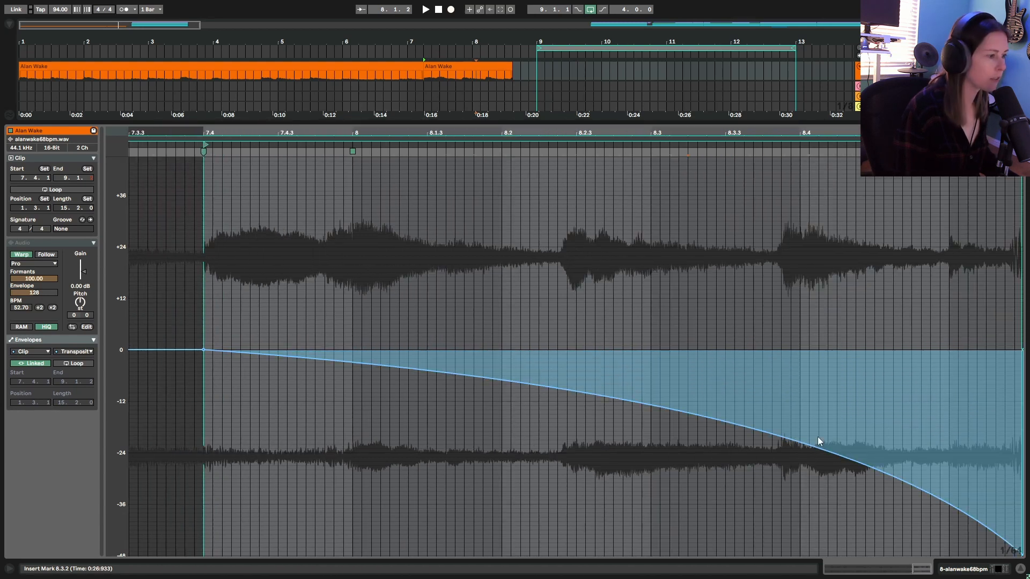
{"action": "left_click_drag", "start_coordinate": [819, 453], "coordinate": [849, 444]}
Play back the Alan Wake intro through its pitch-drop ending and collapse the clip editor.
{"action": "left_click", "coordinate": [382, 74]}
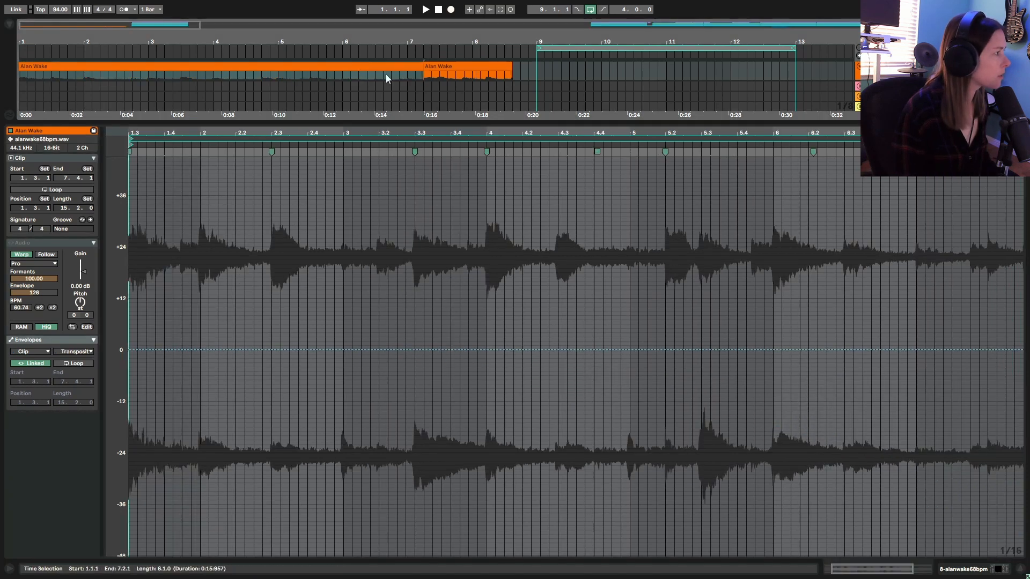
{"action": "key", "text": "space"}
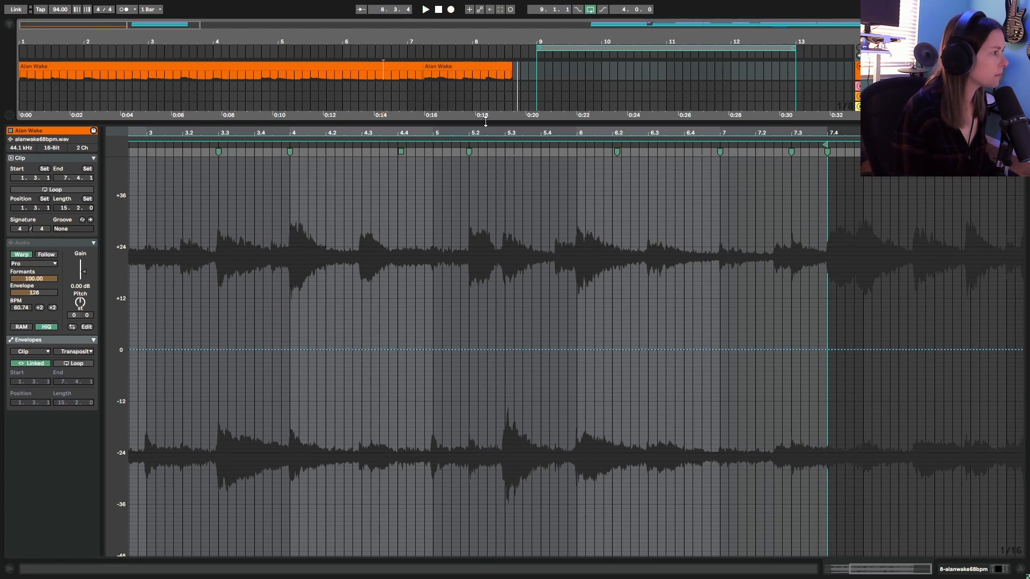
{"action": "left_click_drag", "start_coordinate": [486, 122], "coordinate": [515, 536]}
{"action": "scroll", "coordinate": [644, 429], "scroll_direction": "down", "scroll_amount": 2}
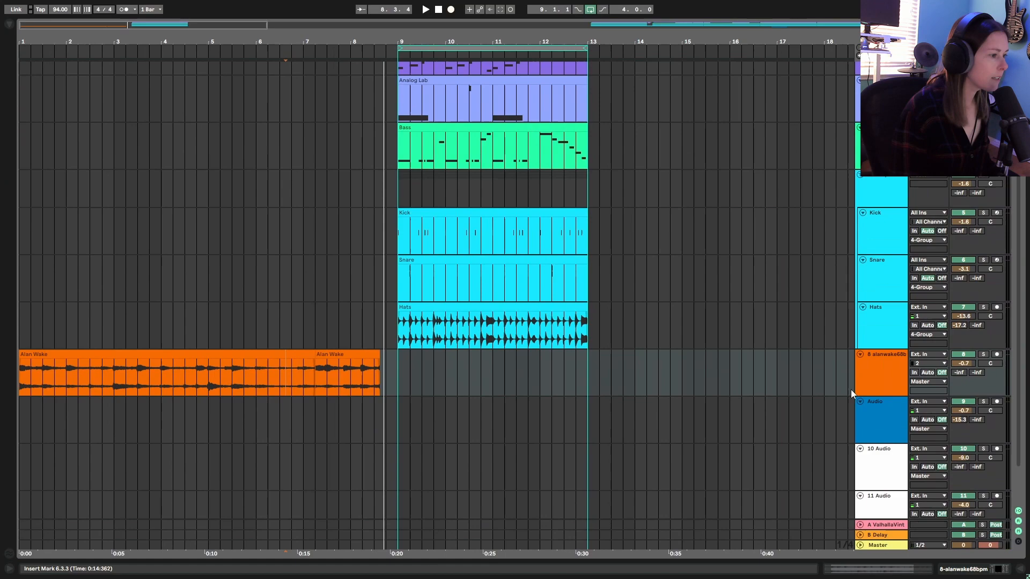
Unfold the blue Audio track, switch to the web browser and search for "maniacal laugh".
{"action": "left_click", "coordinate": [877, 418]}
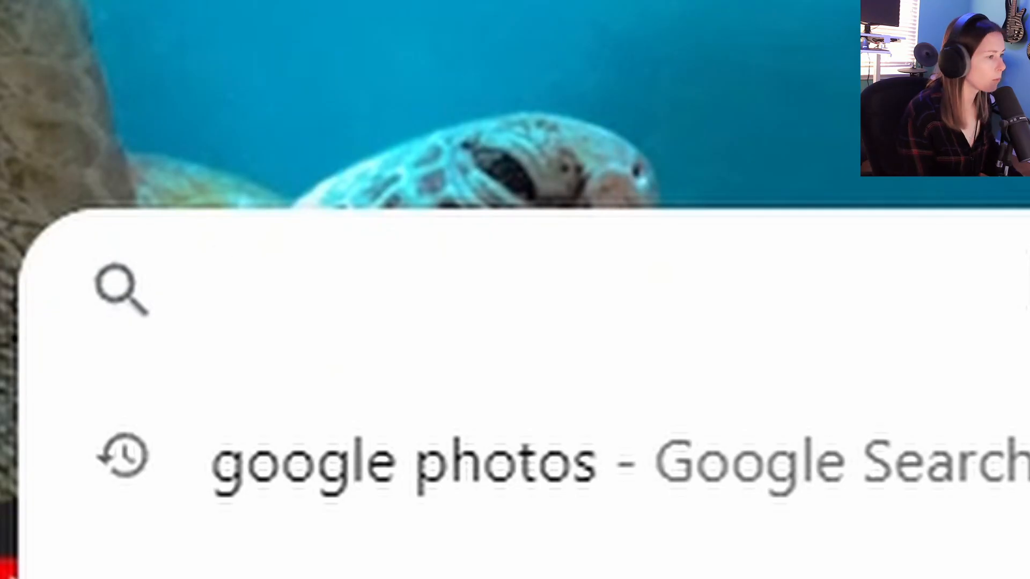
{"action": "type", "text": "m"}
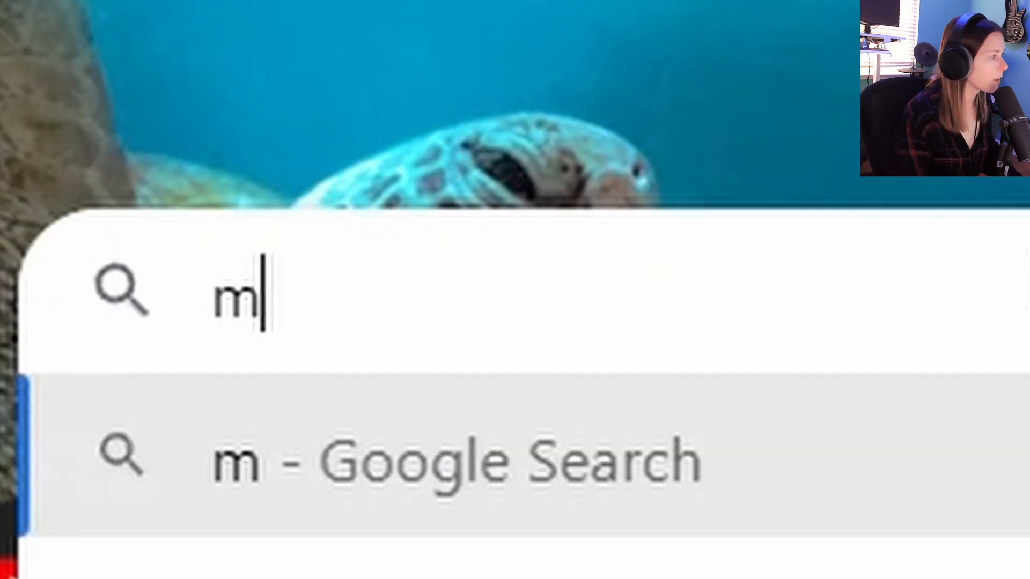
{"action": "type", "text": "anai"}
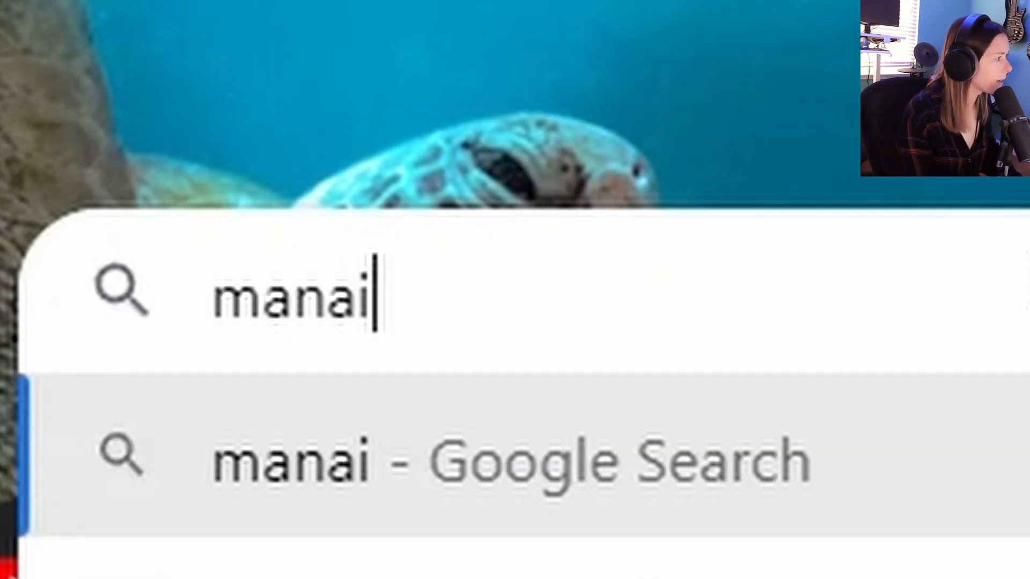
{"action": "key", "text": "BackSpace"}
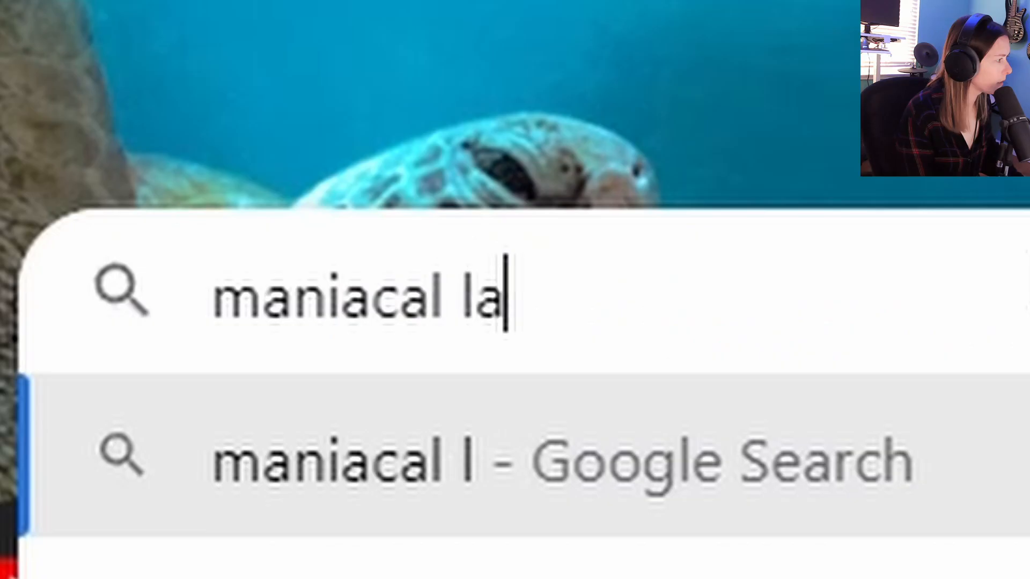
{"action": "type", "text": "ugh"}
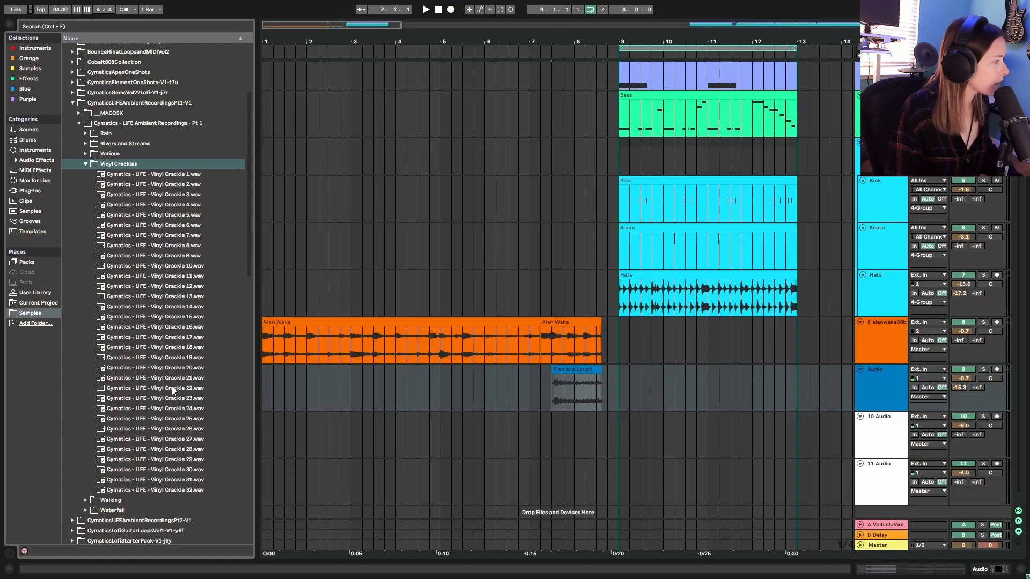
Place Cymatics - LIFE - Vinyl Crackle 22.wav at bar 1 on track 10 and duplicate it up to bar 9.
{"action": "left_click", "coordinate": [172, 389]}
{"action": "left_click_drag", "start_coordinate": [172, 391], "coordinate": [266, 442]}
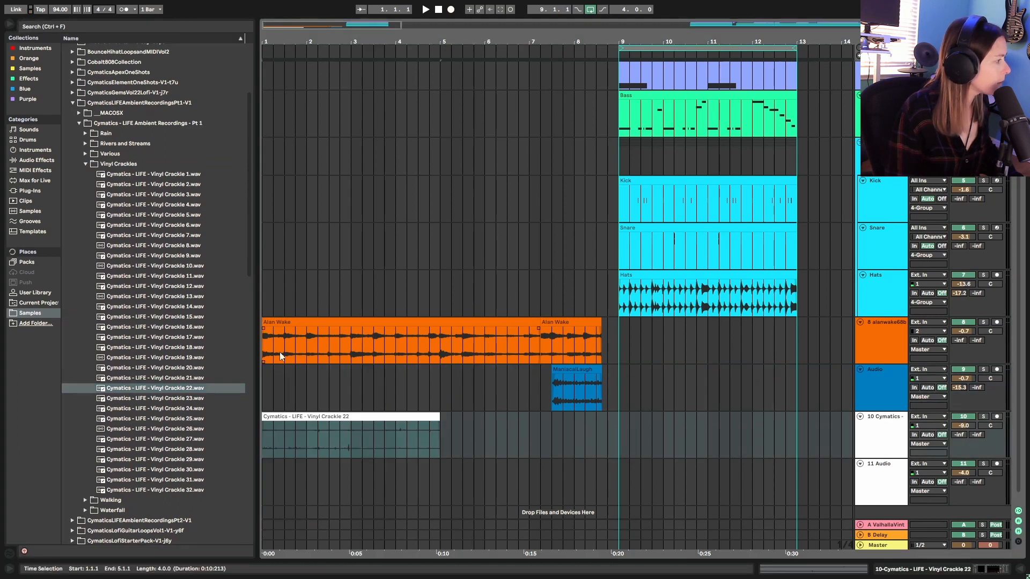
{"action": "left_click", "coordinate": [9, 24]}
{"action": "key", "text": "ctrl+d"}
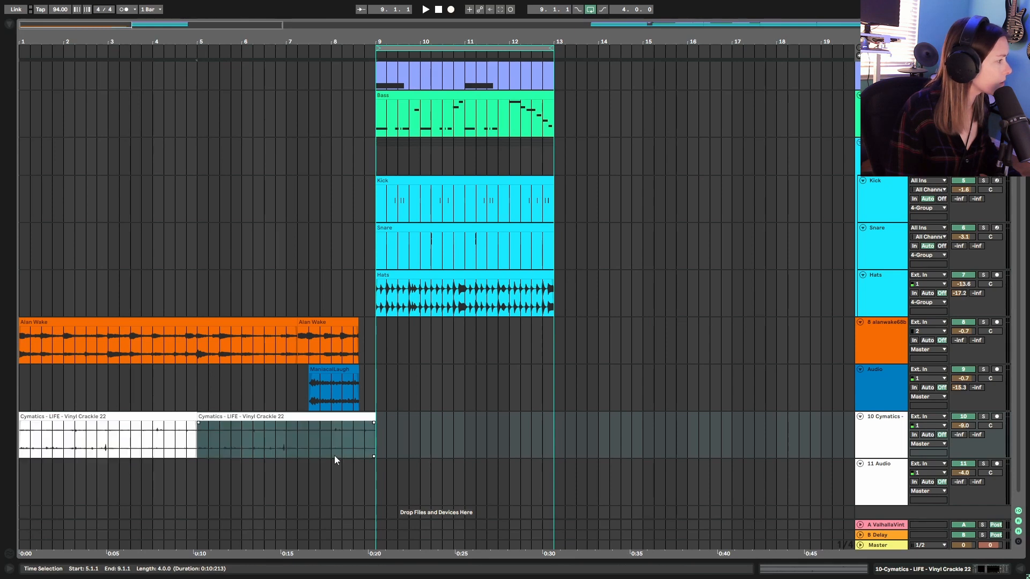
Trim the second Vinyl Crackle 22 clip to end at 8.3.3, level with the Alan Wake intro.
{"action": "left_click", "coordinate": [385, 428]}
{"action": "left_click_drag", "start_coordinate": [375, 417], "coordinate": [357, 417]}
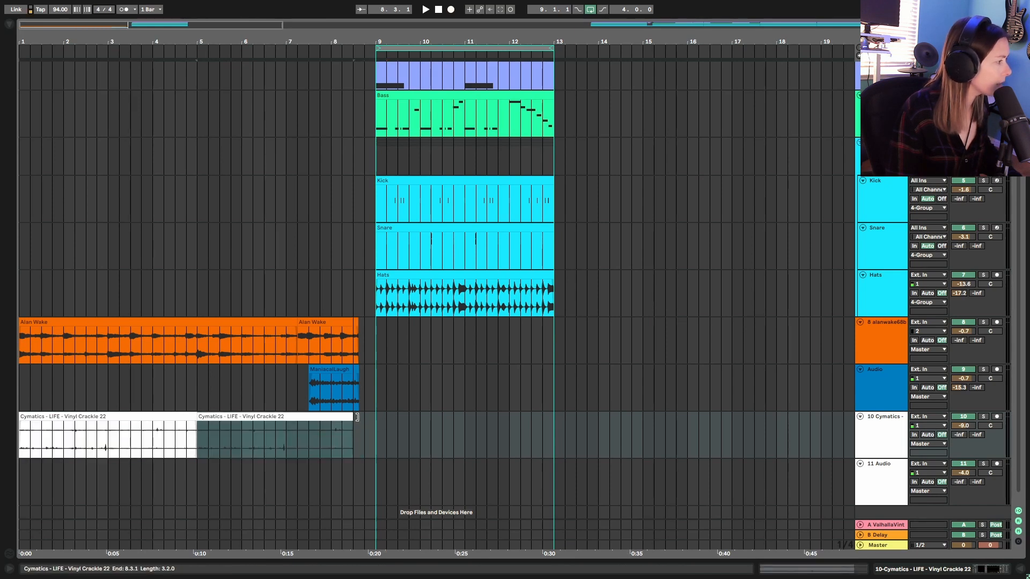
{"action": "left_click_drag", "start_coordinate": [365, 42], "coordinate": [365, 45]}
{"action": "scroll", "coordinate": [736, 370], "scroll_direction": "down", "scroll_amount": 1}
{"action": "scroll", "coordinate": [727, 382], "scroll_direction": "up", "scroll_amount": 3}
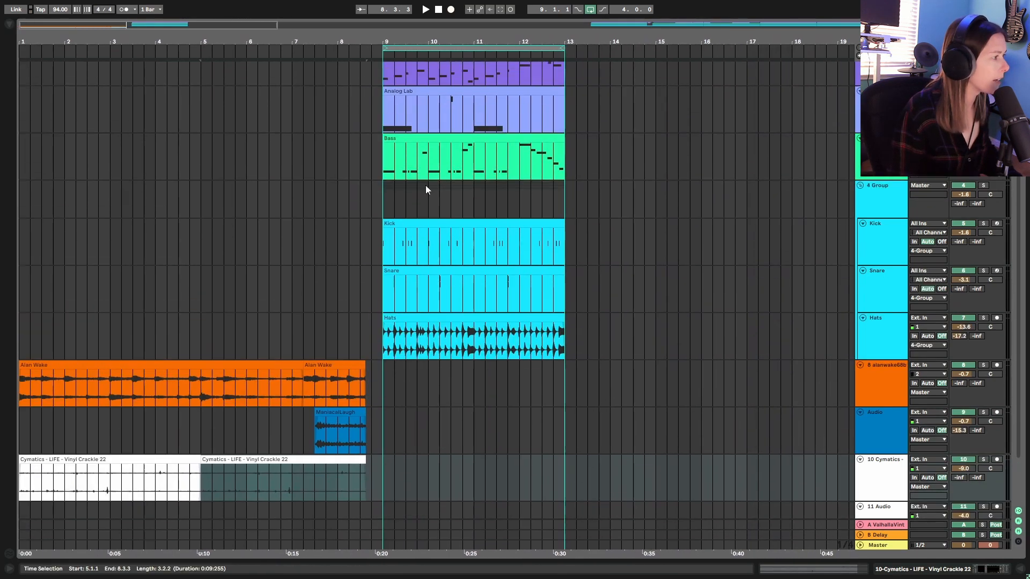
Place the FM_Ambience_Gloomcollar_MediumSpeed_ST clip on track 11 from bar 9 to bar 13.
{"action": "scroll", "coordinate": [488, 285], "scroll_direction": "up", "scroll_amount": 1}
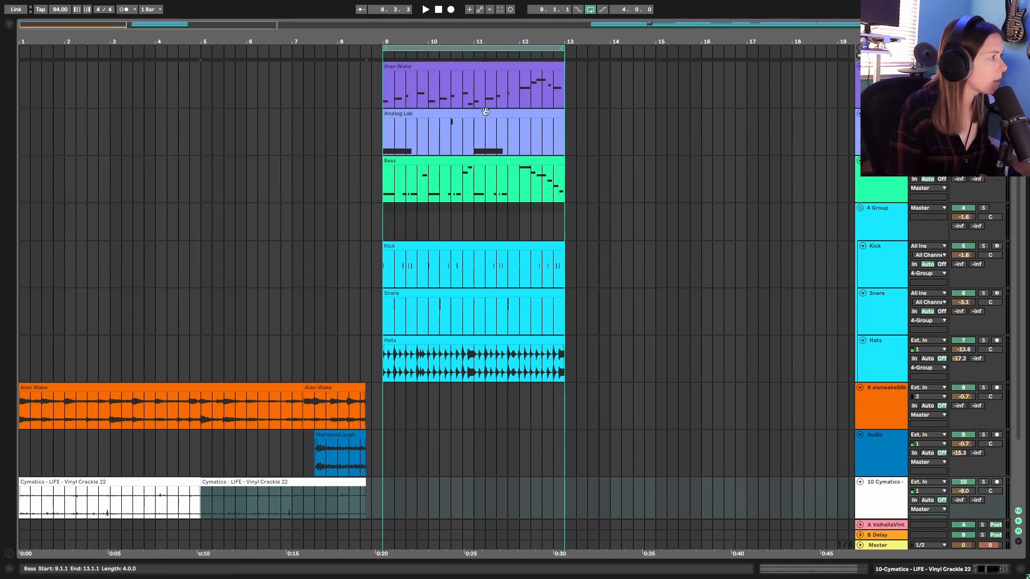
{"action": "left_click", "coordinate": [379, 88]}
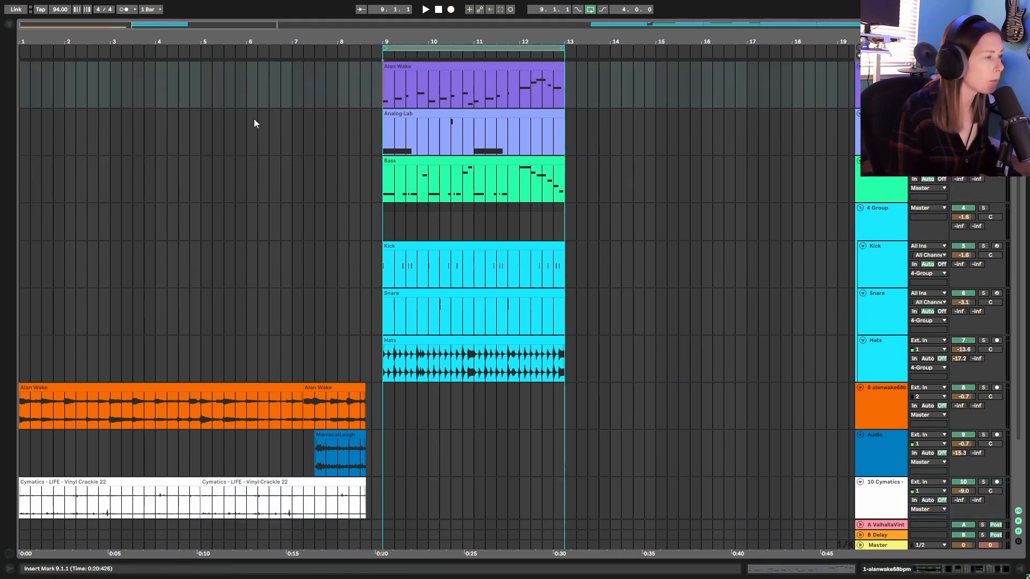
{"action": "key", "text": "ctrl+v"}
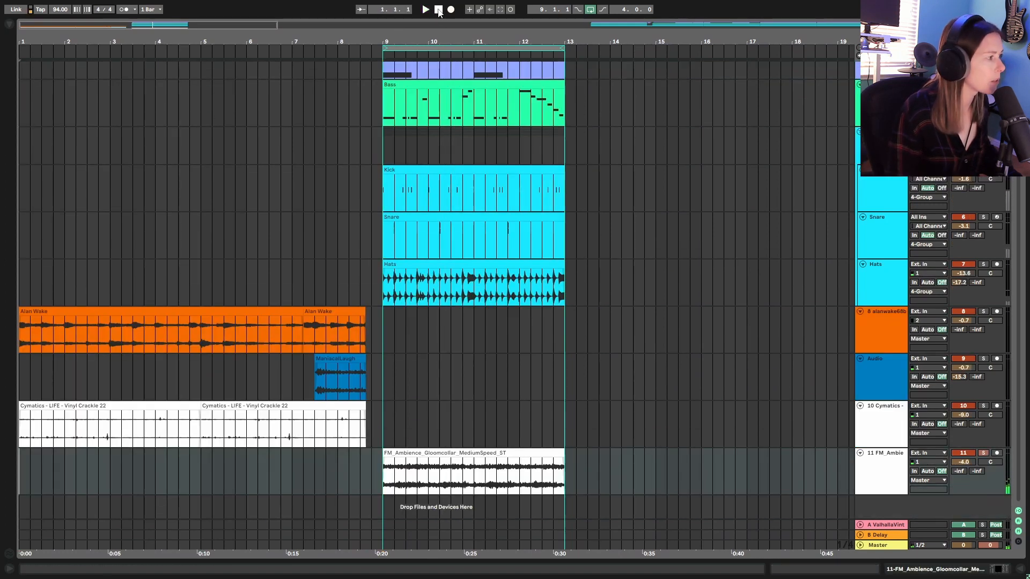
{"action": "scroll", "coordinate": [474, 165], "scroll_direction": "down", "scroll_amount": 1}
Duplicate the four-bar block of Alan Wake, Analog Lab, Bass, Kick, Snare and Hats clips twice, filling bars 9 to 21.
{"action": "left_click", "coordinate": [435, 261]}
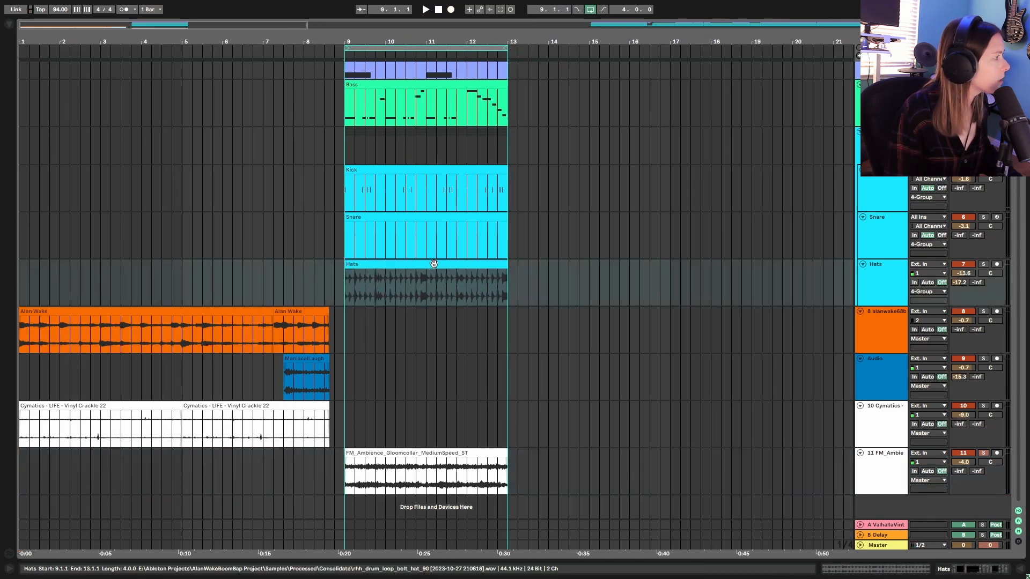
{"action": "scroll", "coordinate": [429, 161], "scroll_direction": "up", "scroll_amount": 3}
{"action": "left_click", "coordinate": [427, 67]}
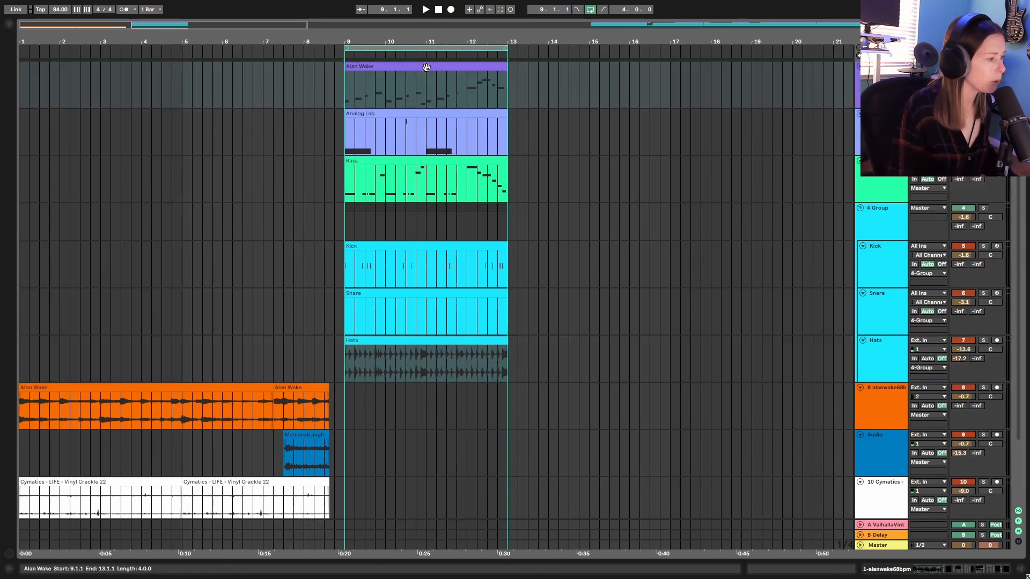
{"action": "left_click", "coordinate": [421, 341]}
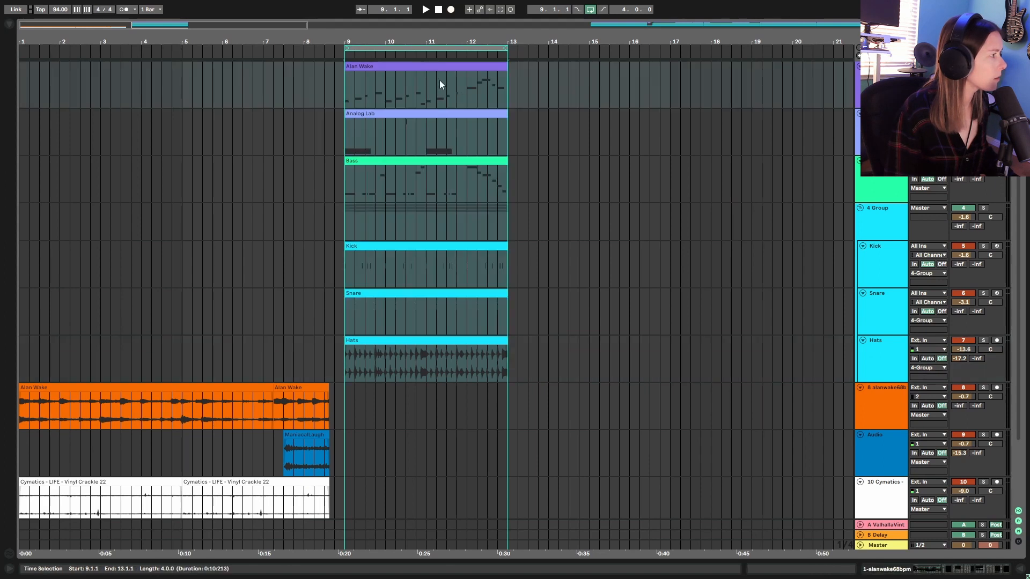
{"action": "key", "text": "ctrl+d"}
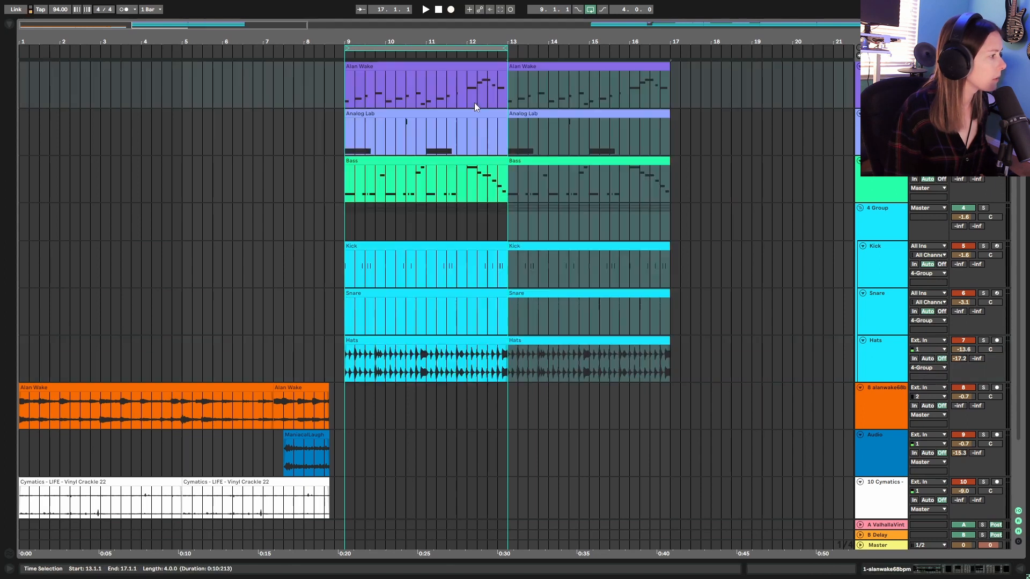
{"action": "key", "text": "ctrl+d"}
{"action": "left_click", "coordinate": [681, 264]}
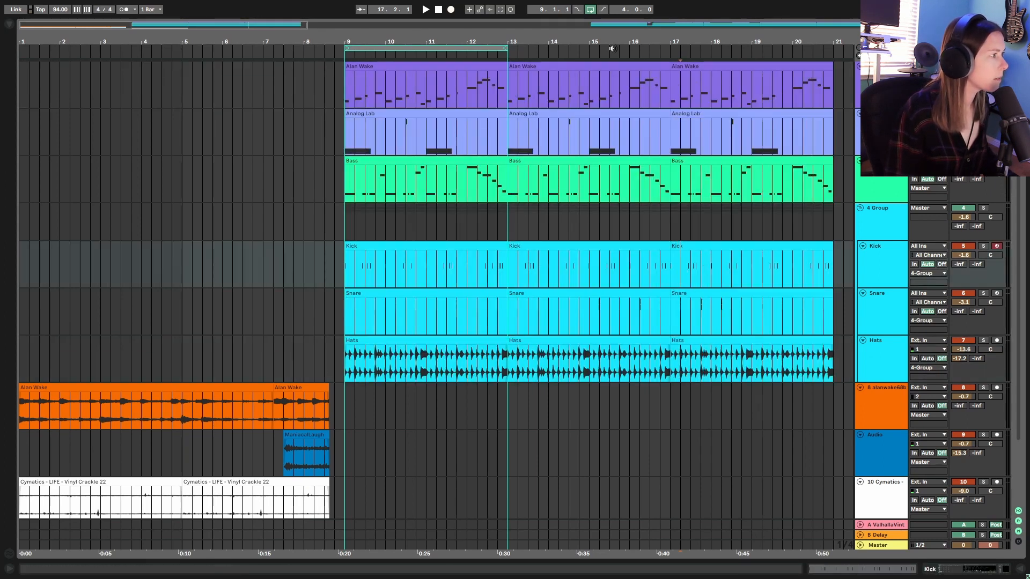
{"action": "left_click_drag", "start_coordinate": [614, 44], "coordinate": [503, 33]}
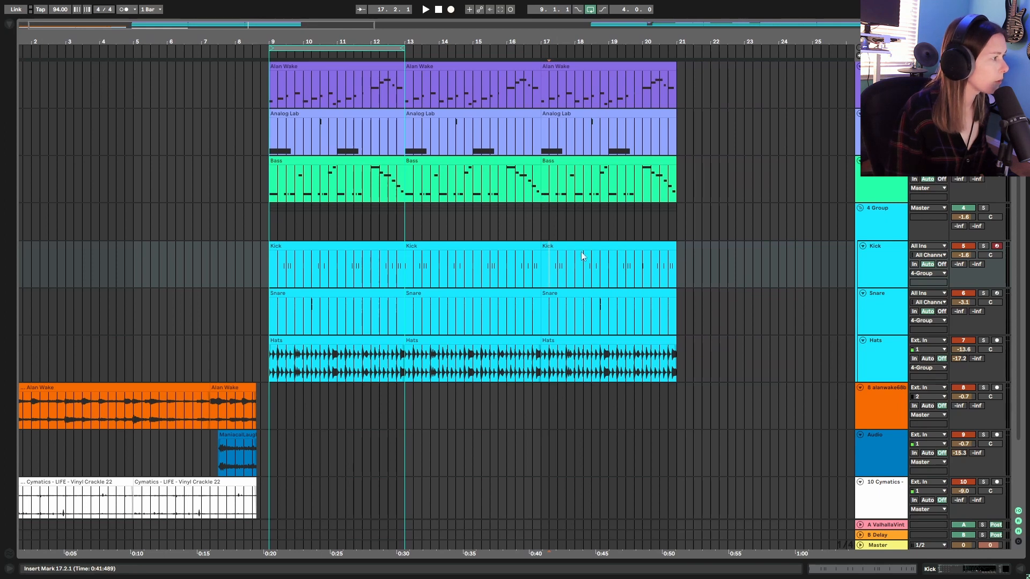